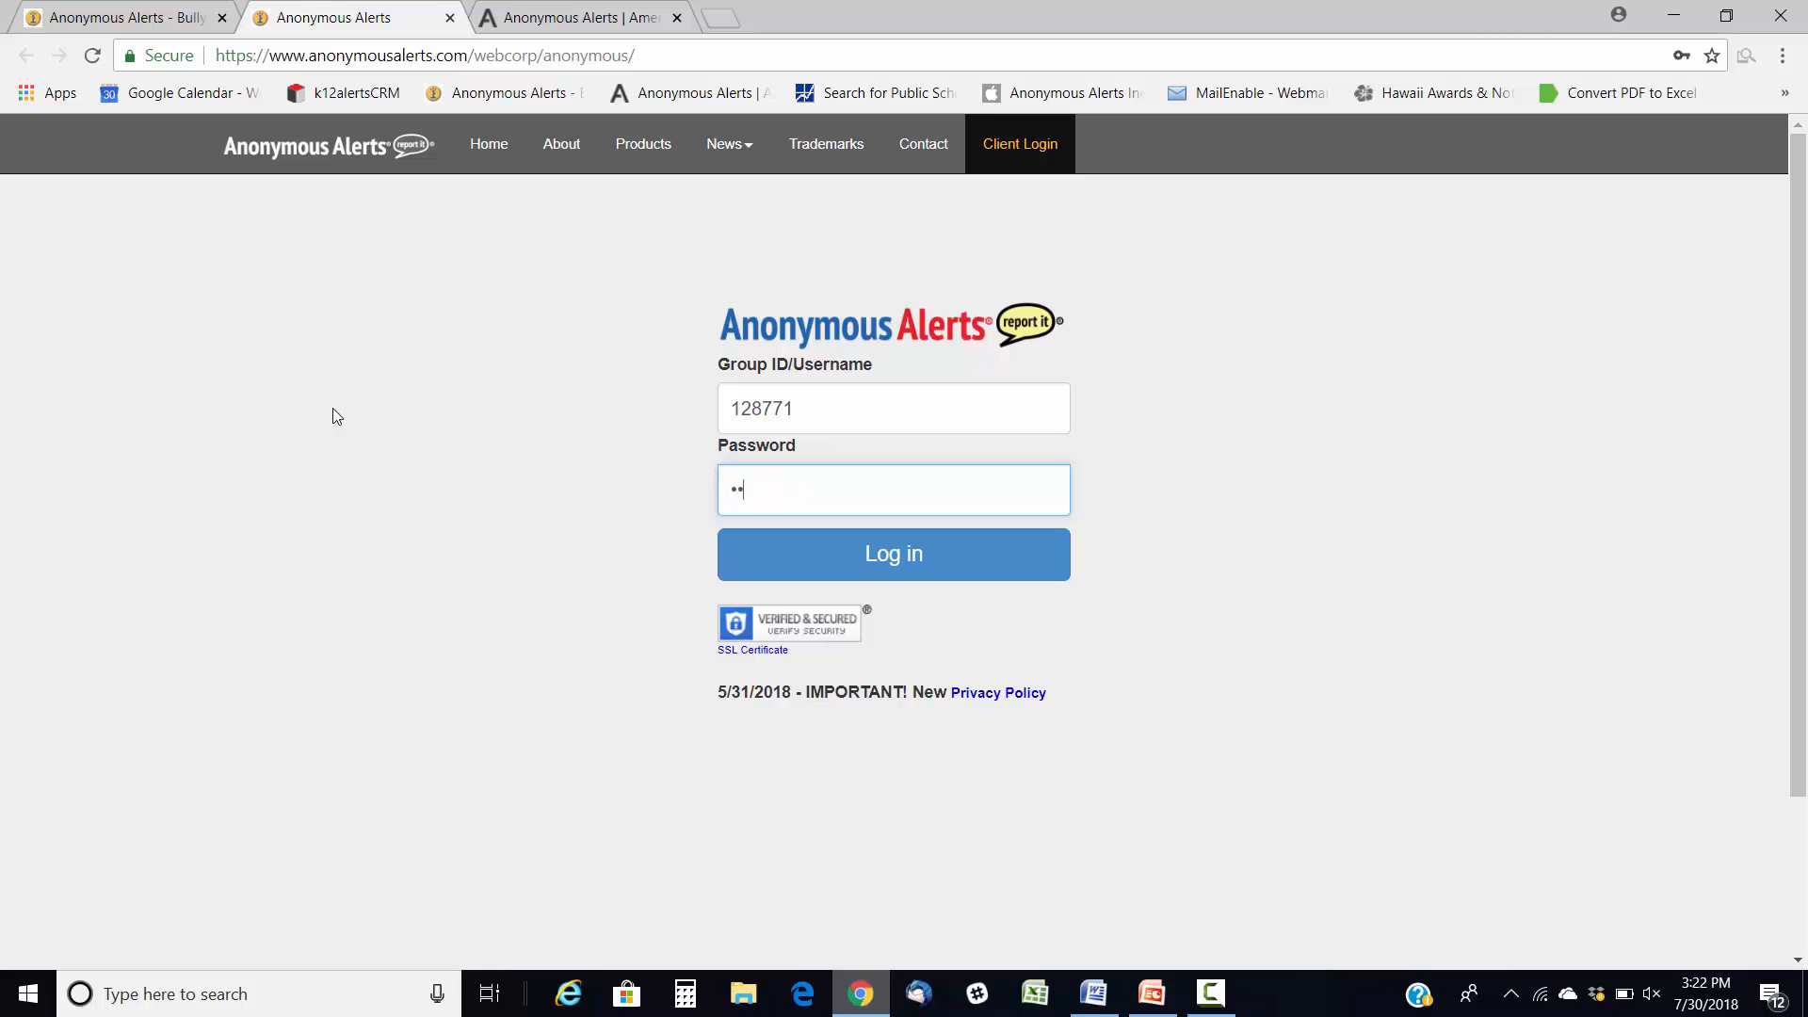
Log in to the school district account and open the Anonymous Alerts incident management reporting page
click(928, 559)
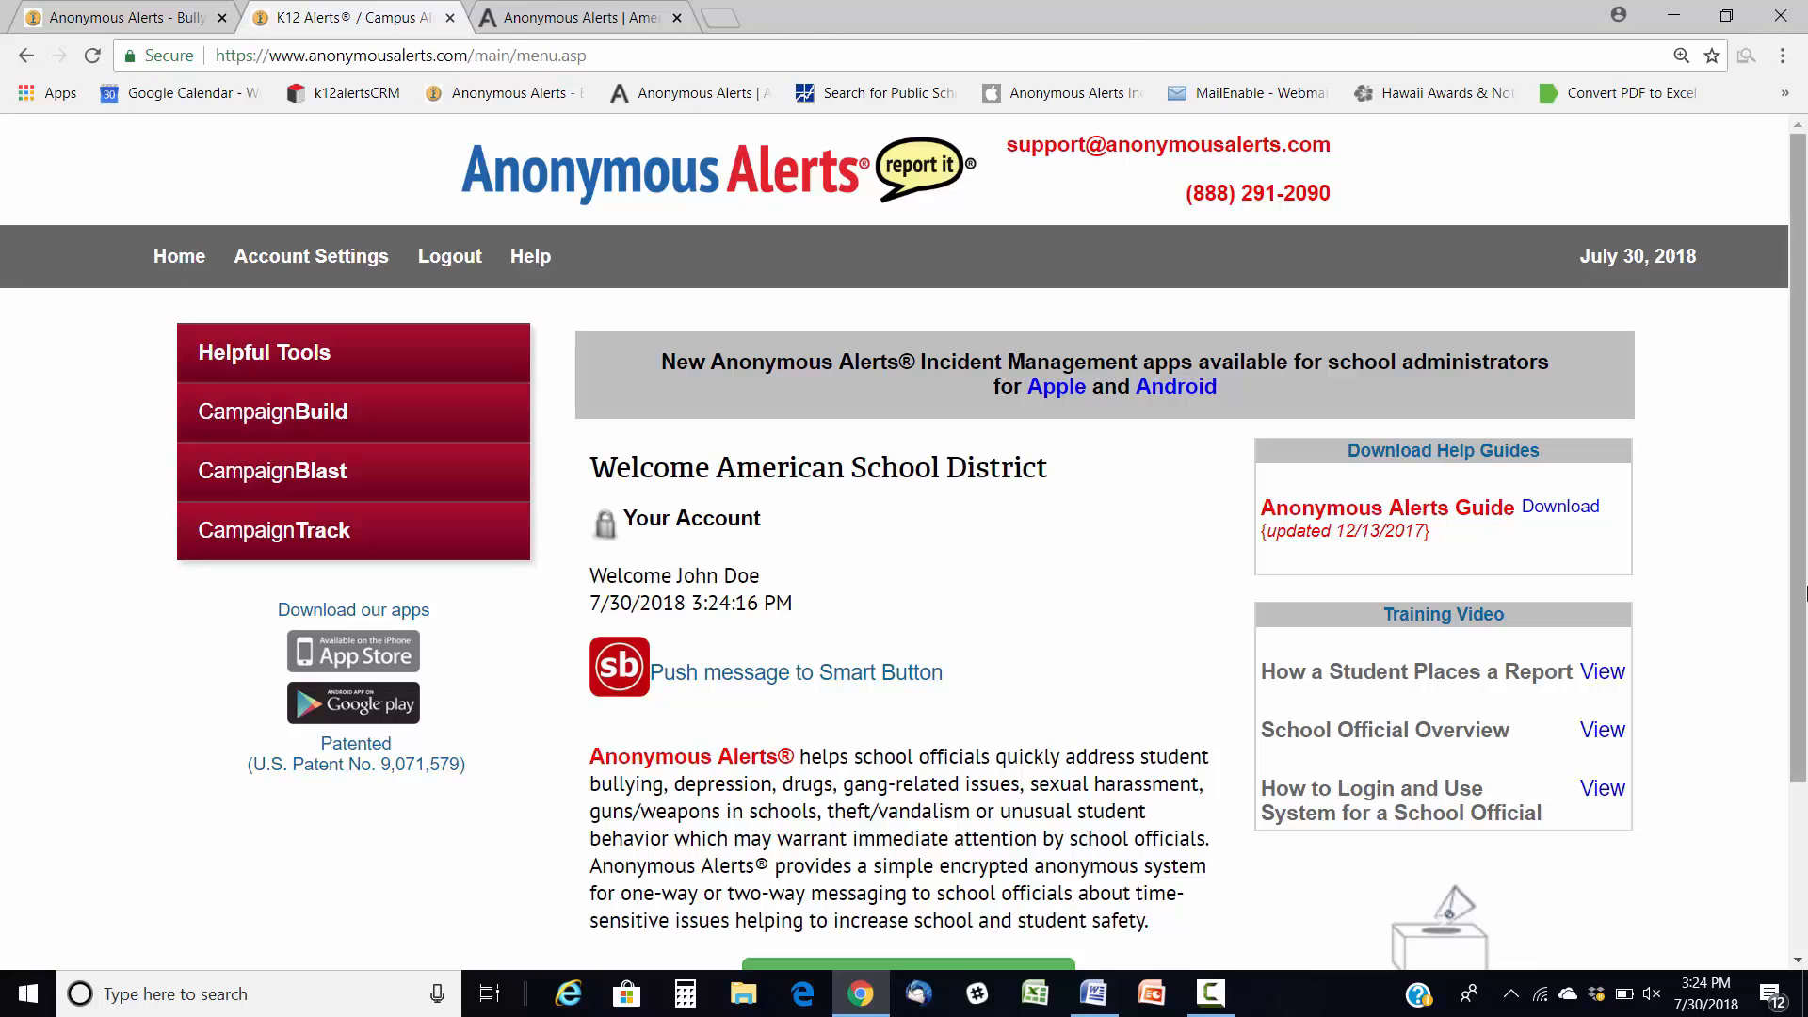
drag(1805, 591, 1794, 816)
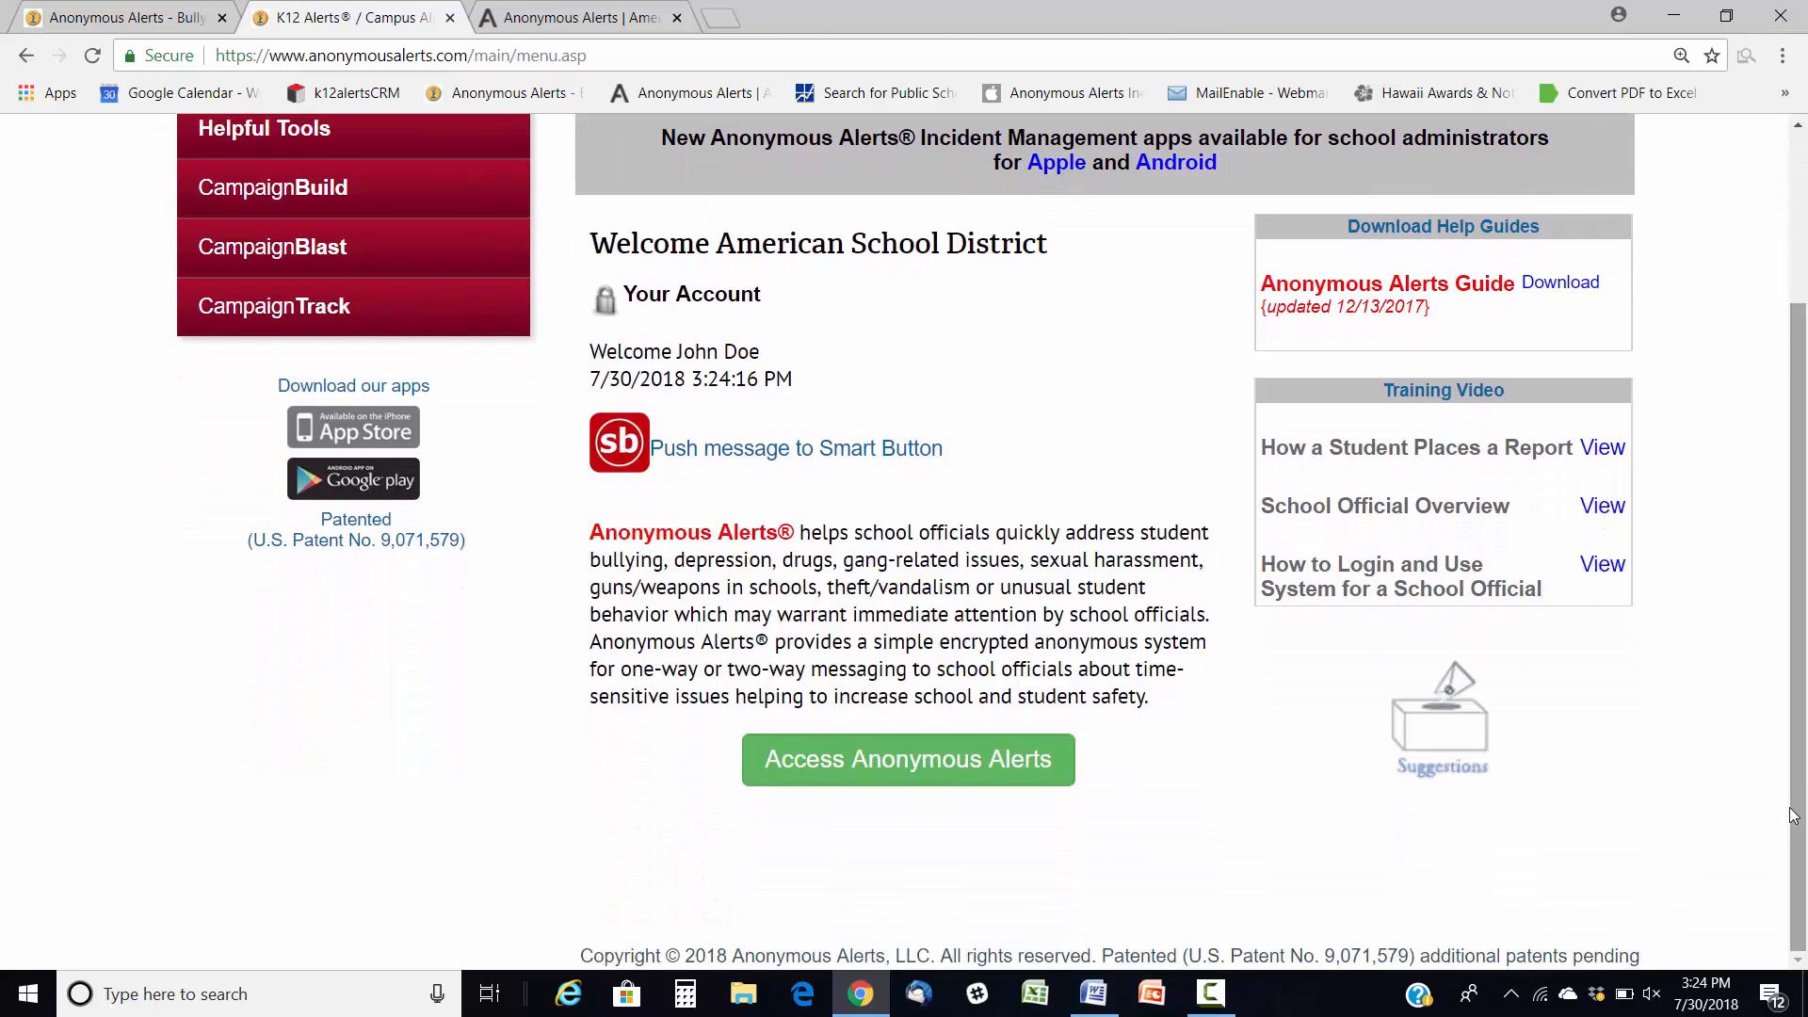
click(882, 770)
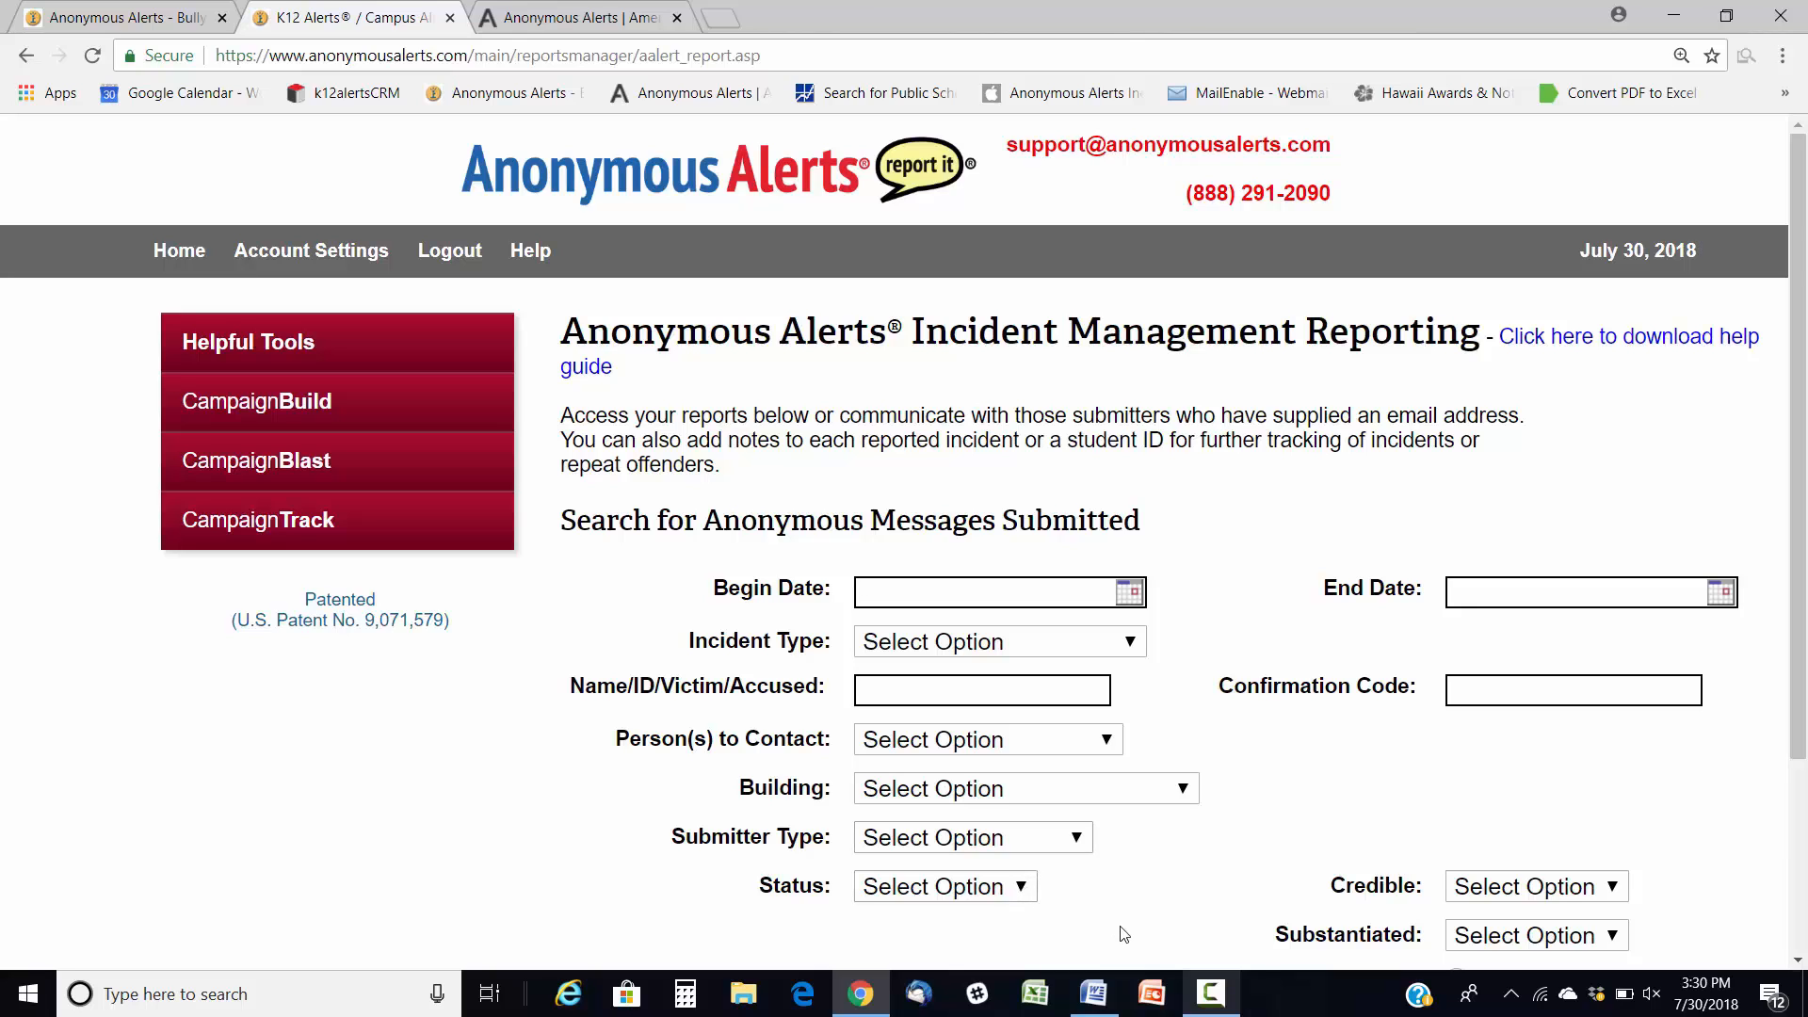
List all submitted anonymous reports and examine every column of the results table, including credibility and status
scroll(1798, 675, down, 3)
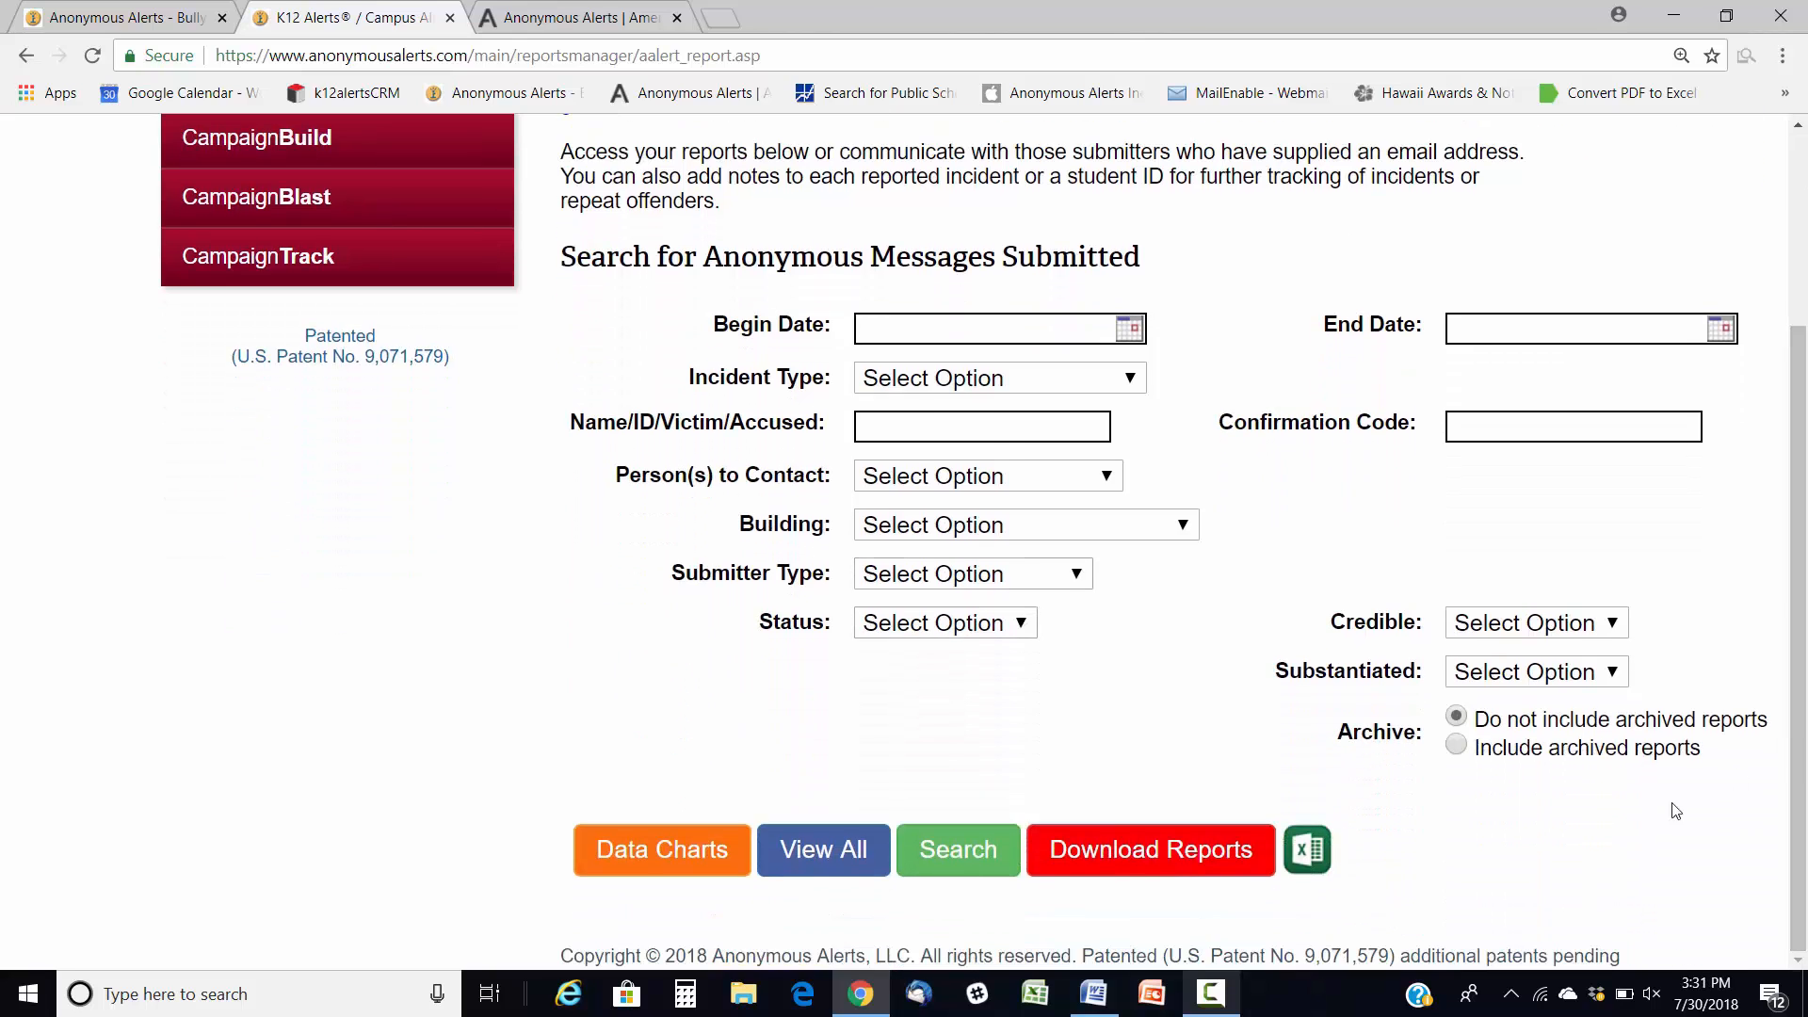
click(786, 866)
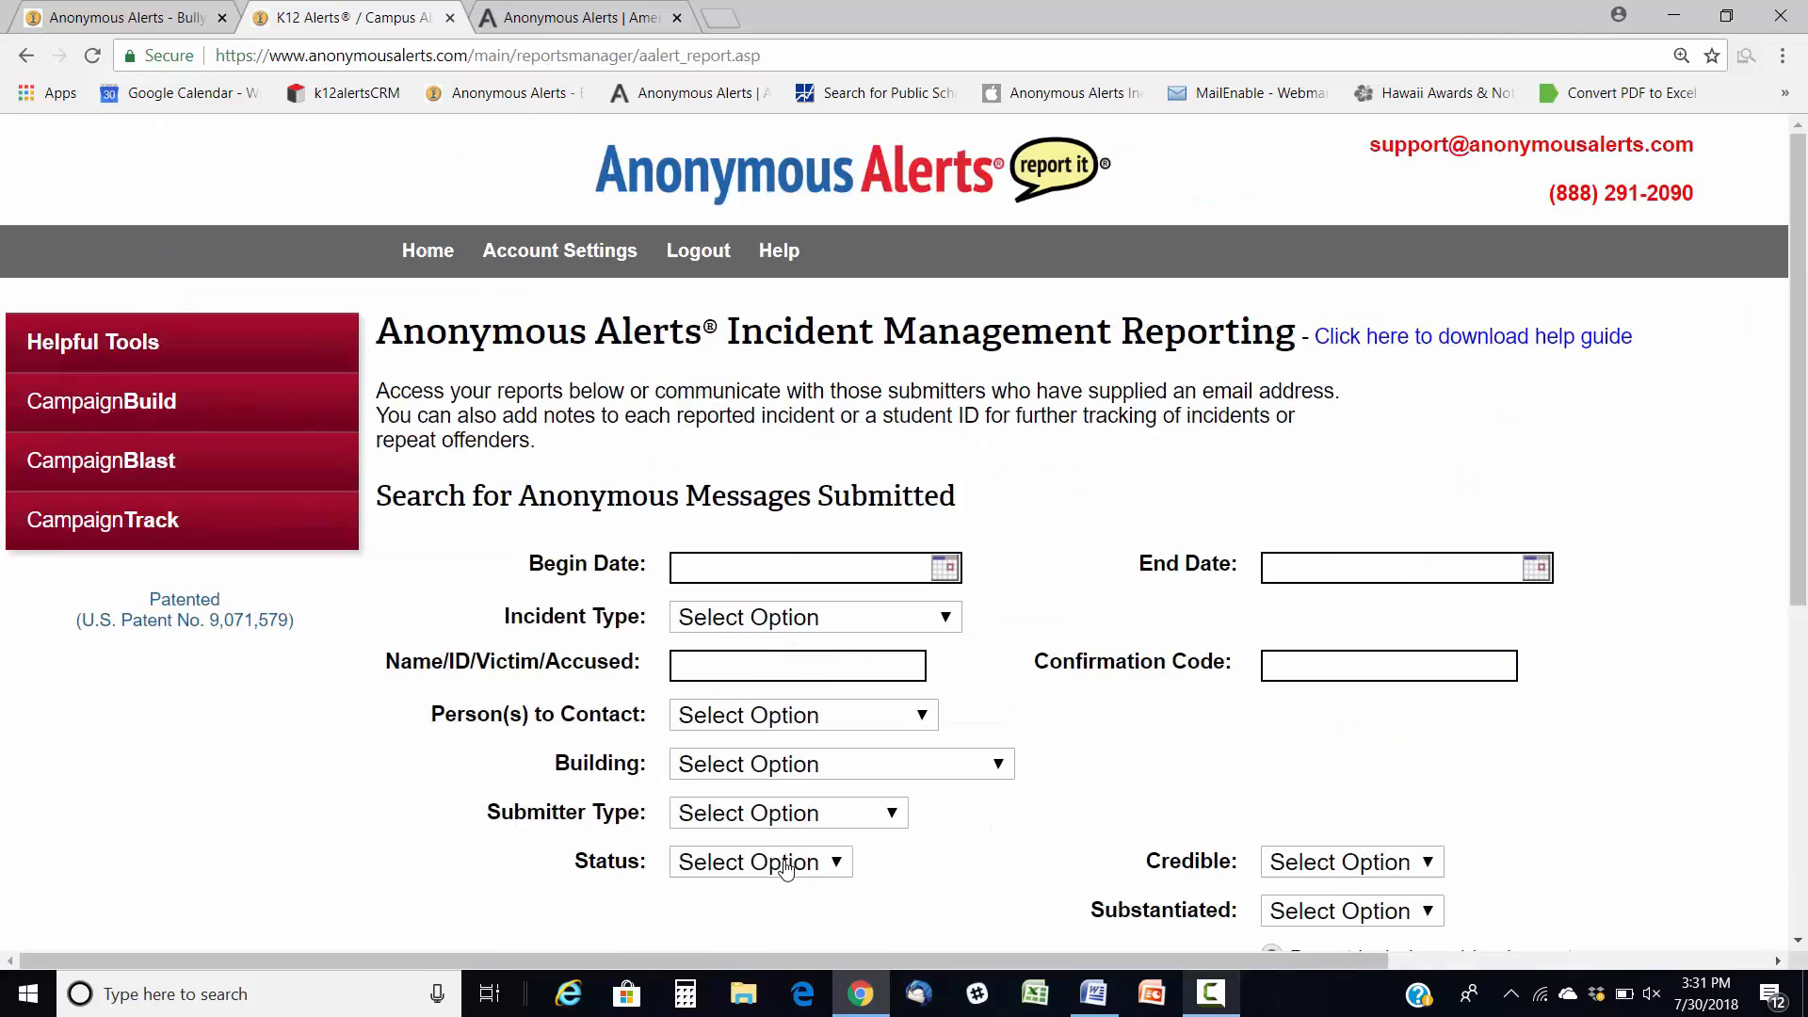
scroll(1793, 677, down, 2)
scroll(1793, 678, down, 4)
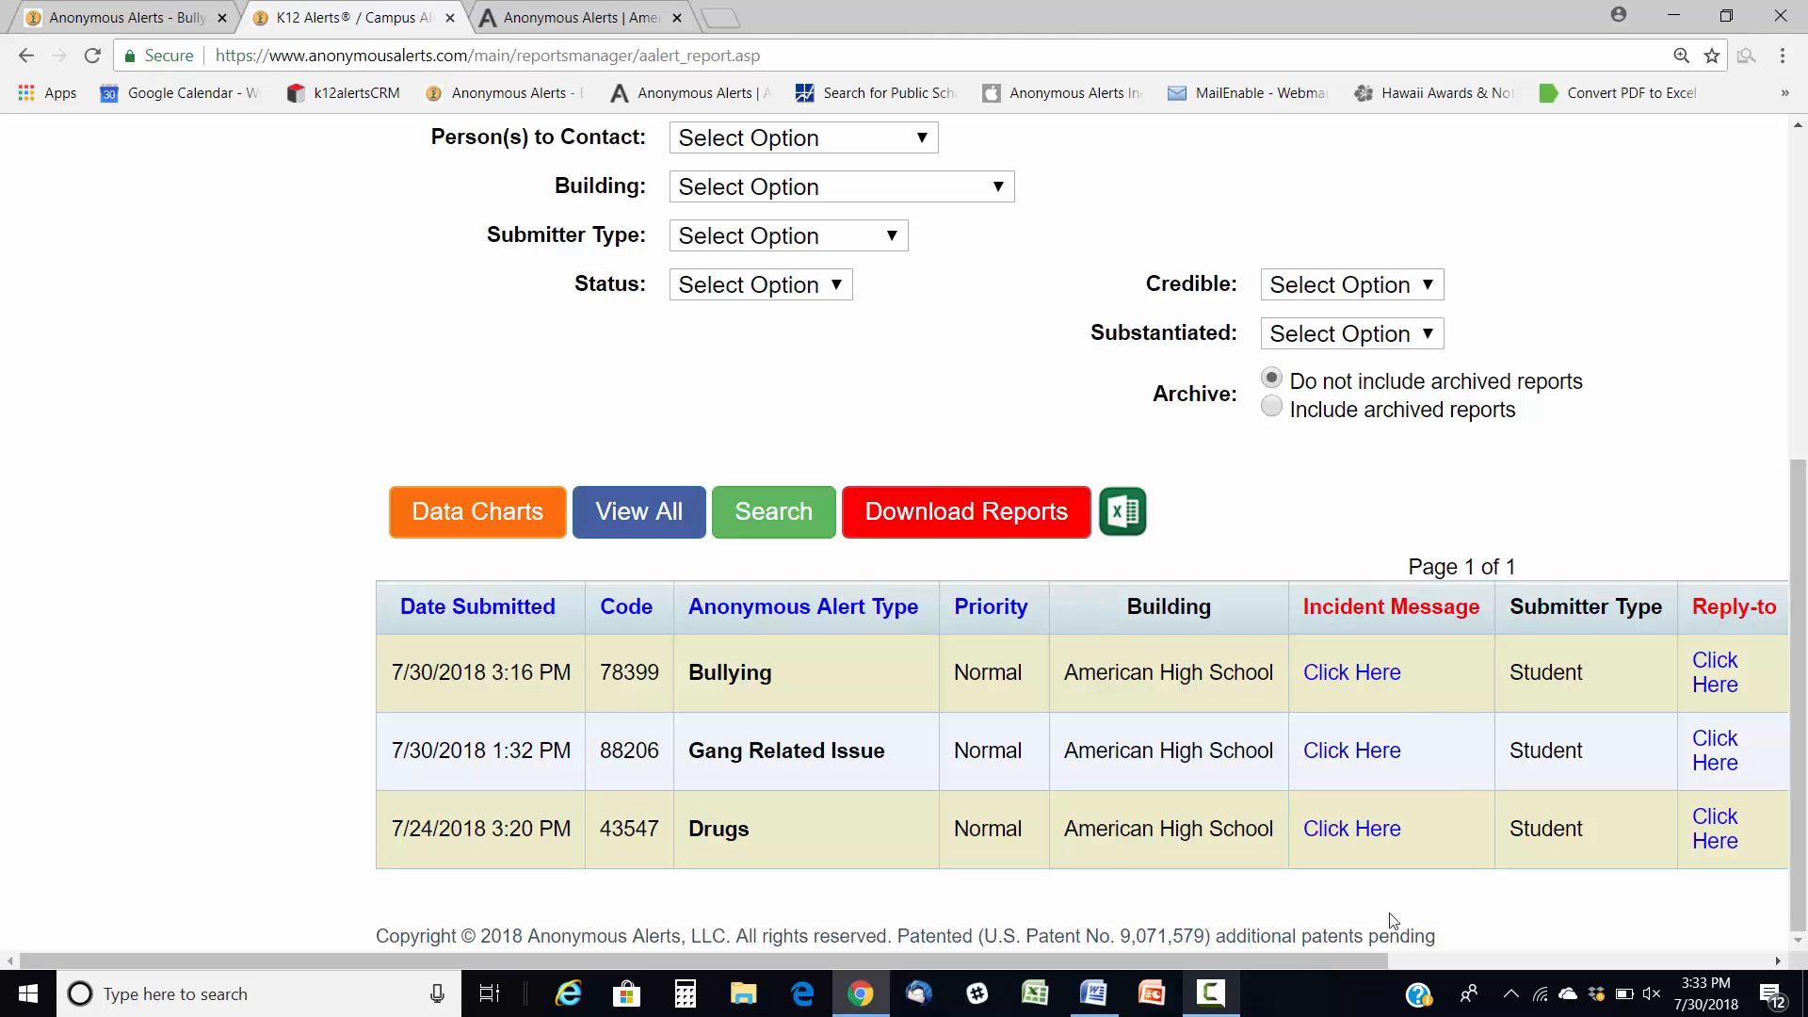
drag(1369, 960, 1687, 937)
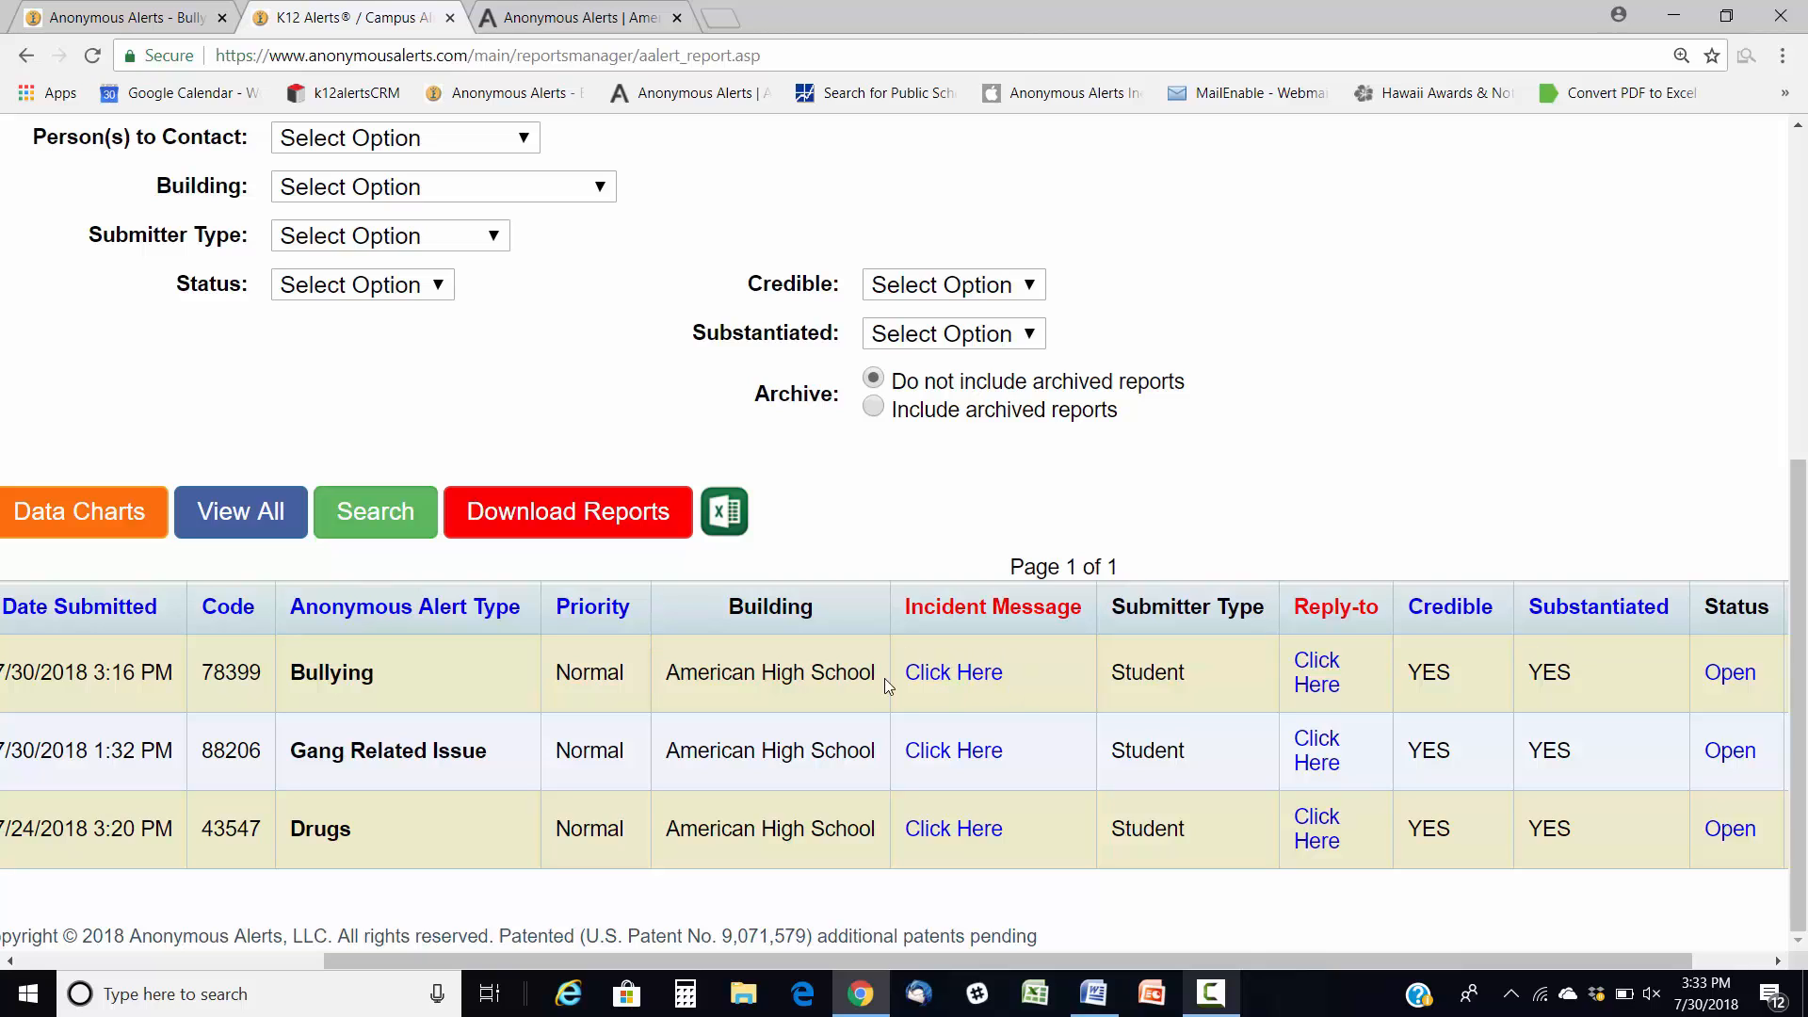
Open the incident message of the Bullying report and review its details, message text and reply information
click(966, 680)
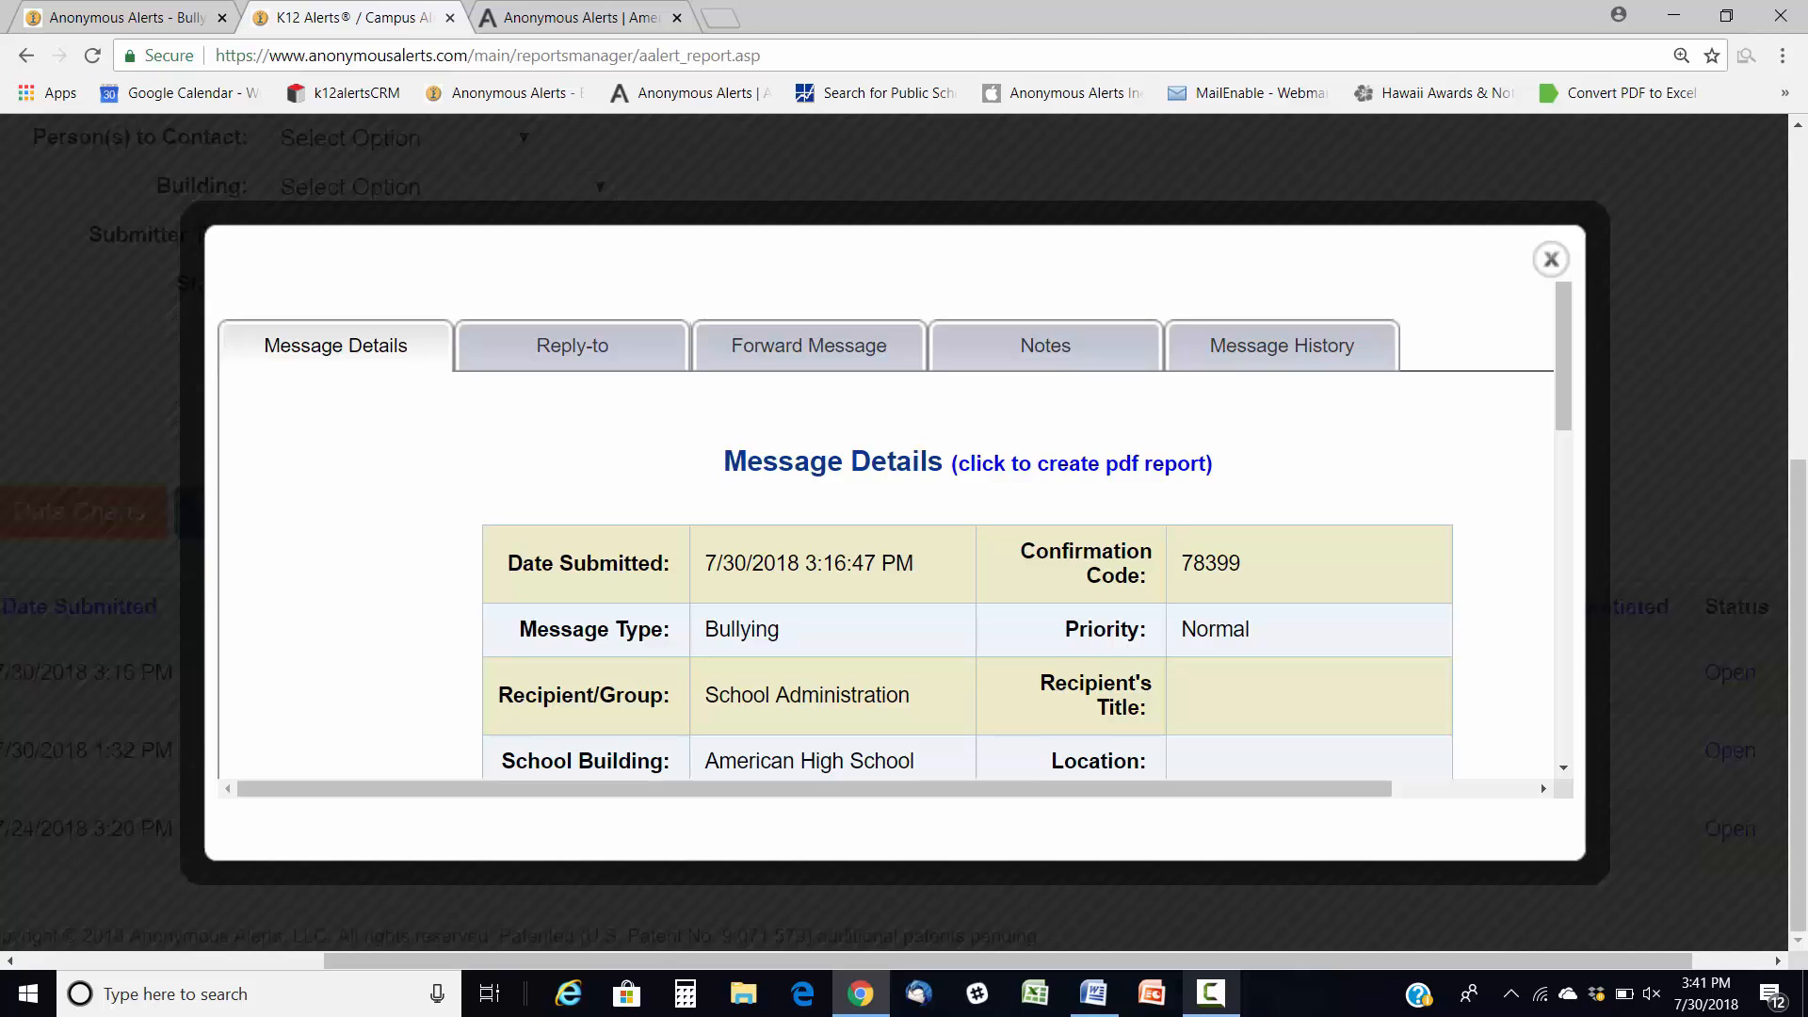
scroll(1560, 447, down, 1)
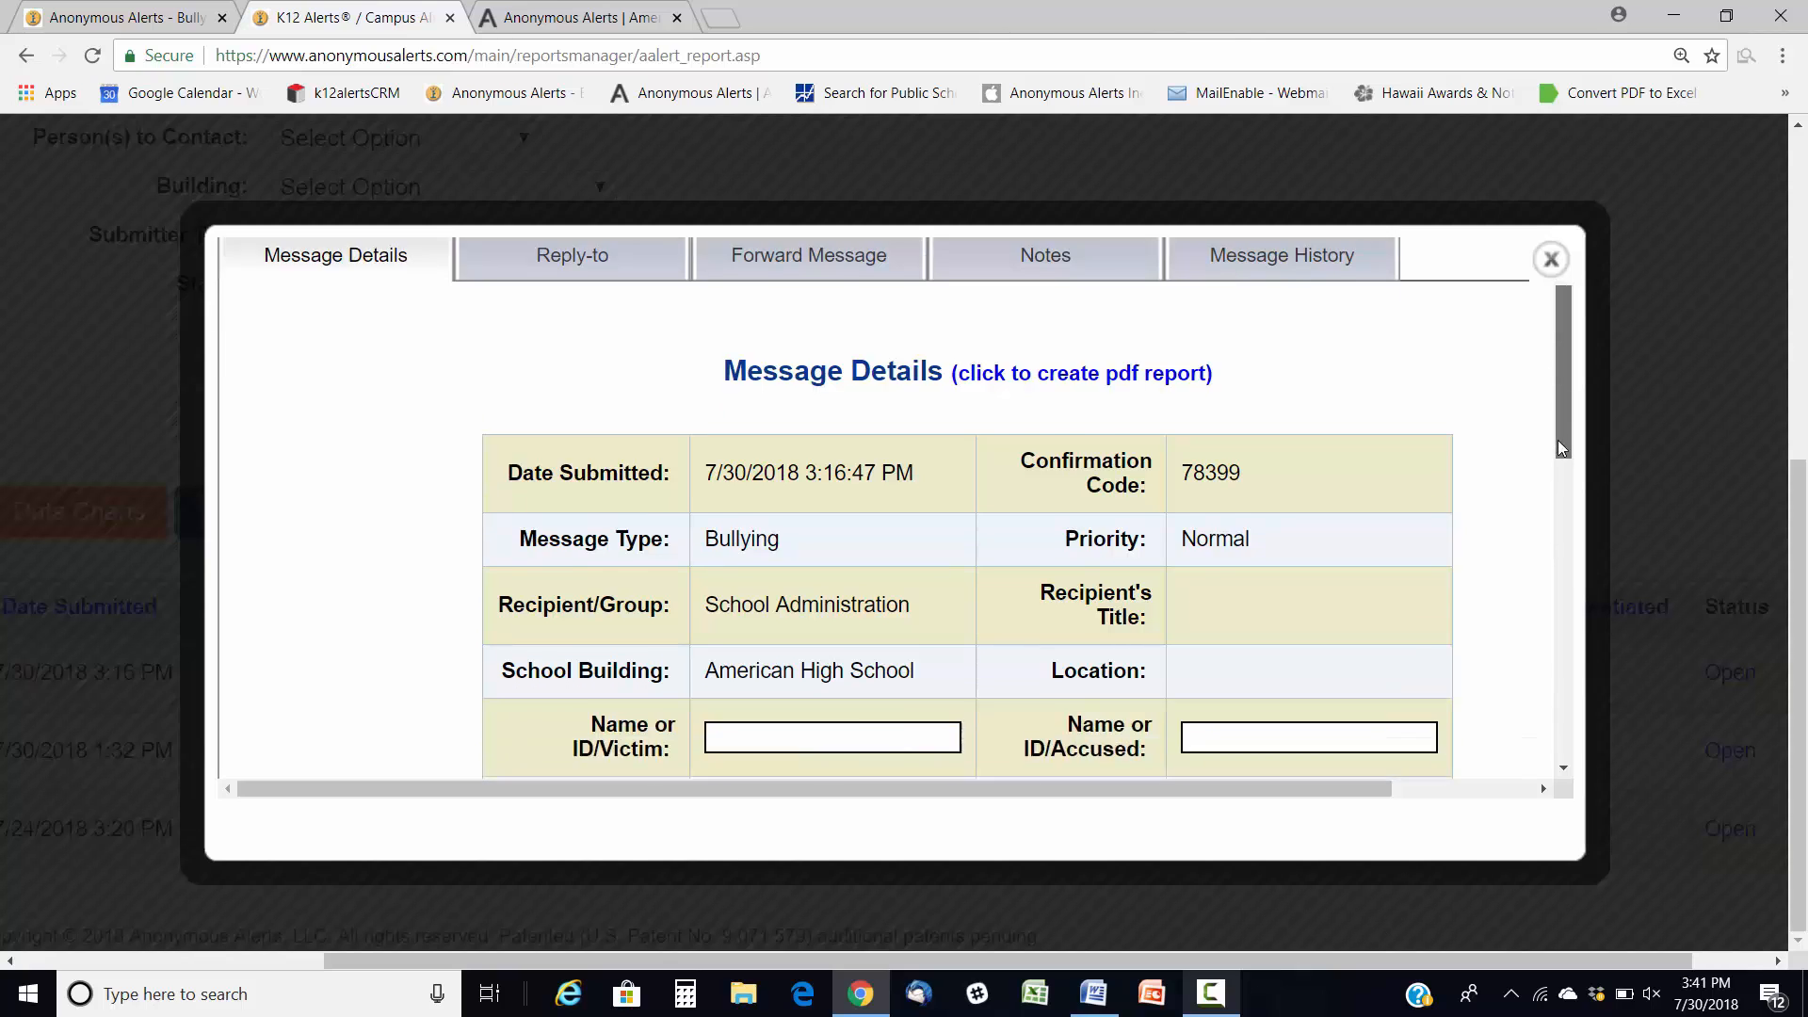
drag(1560, 447, 1568, 535)
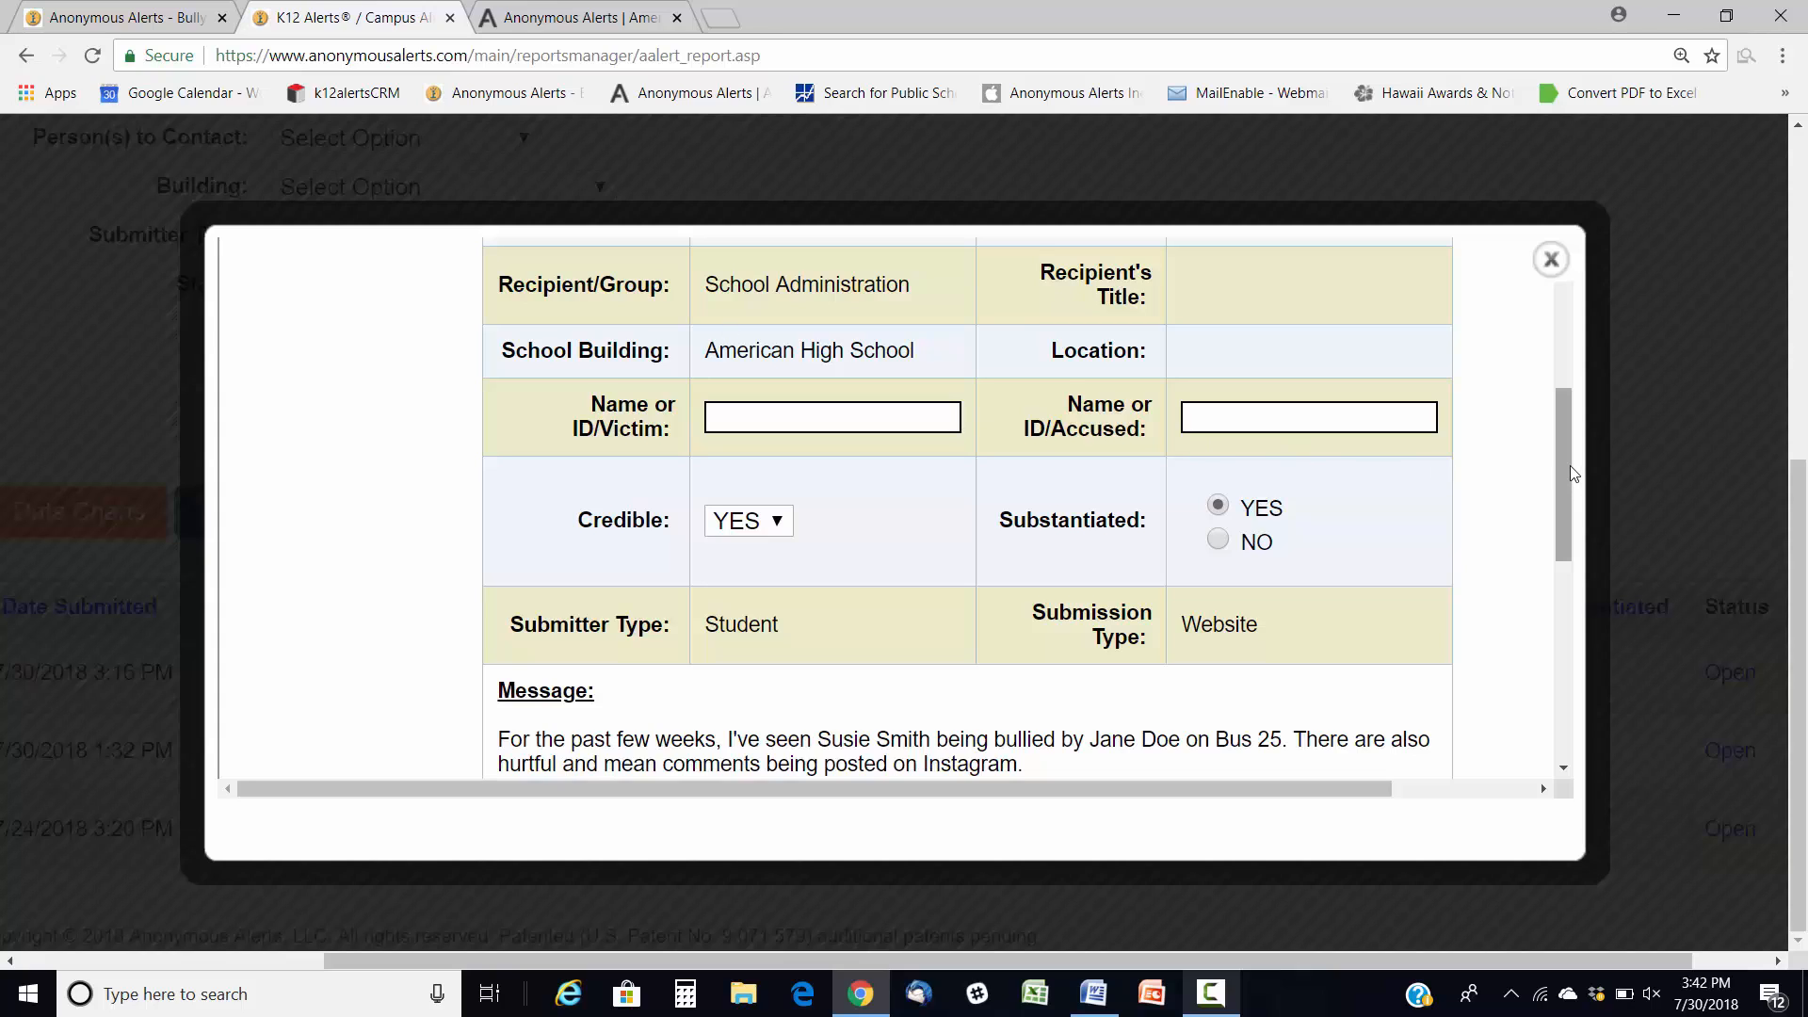
drag(1569, 465, 1551, 529)
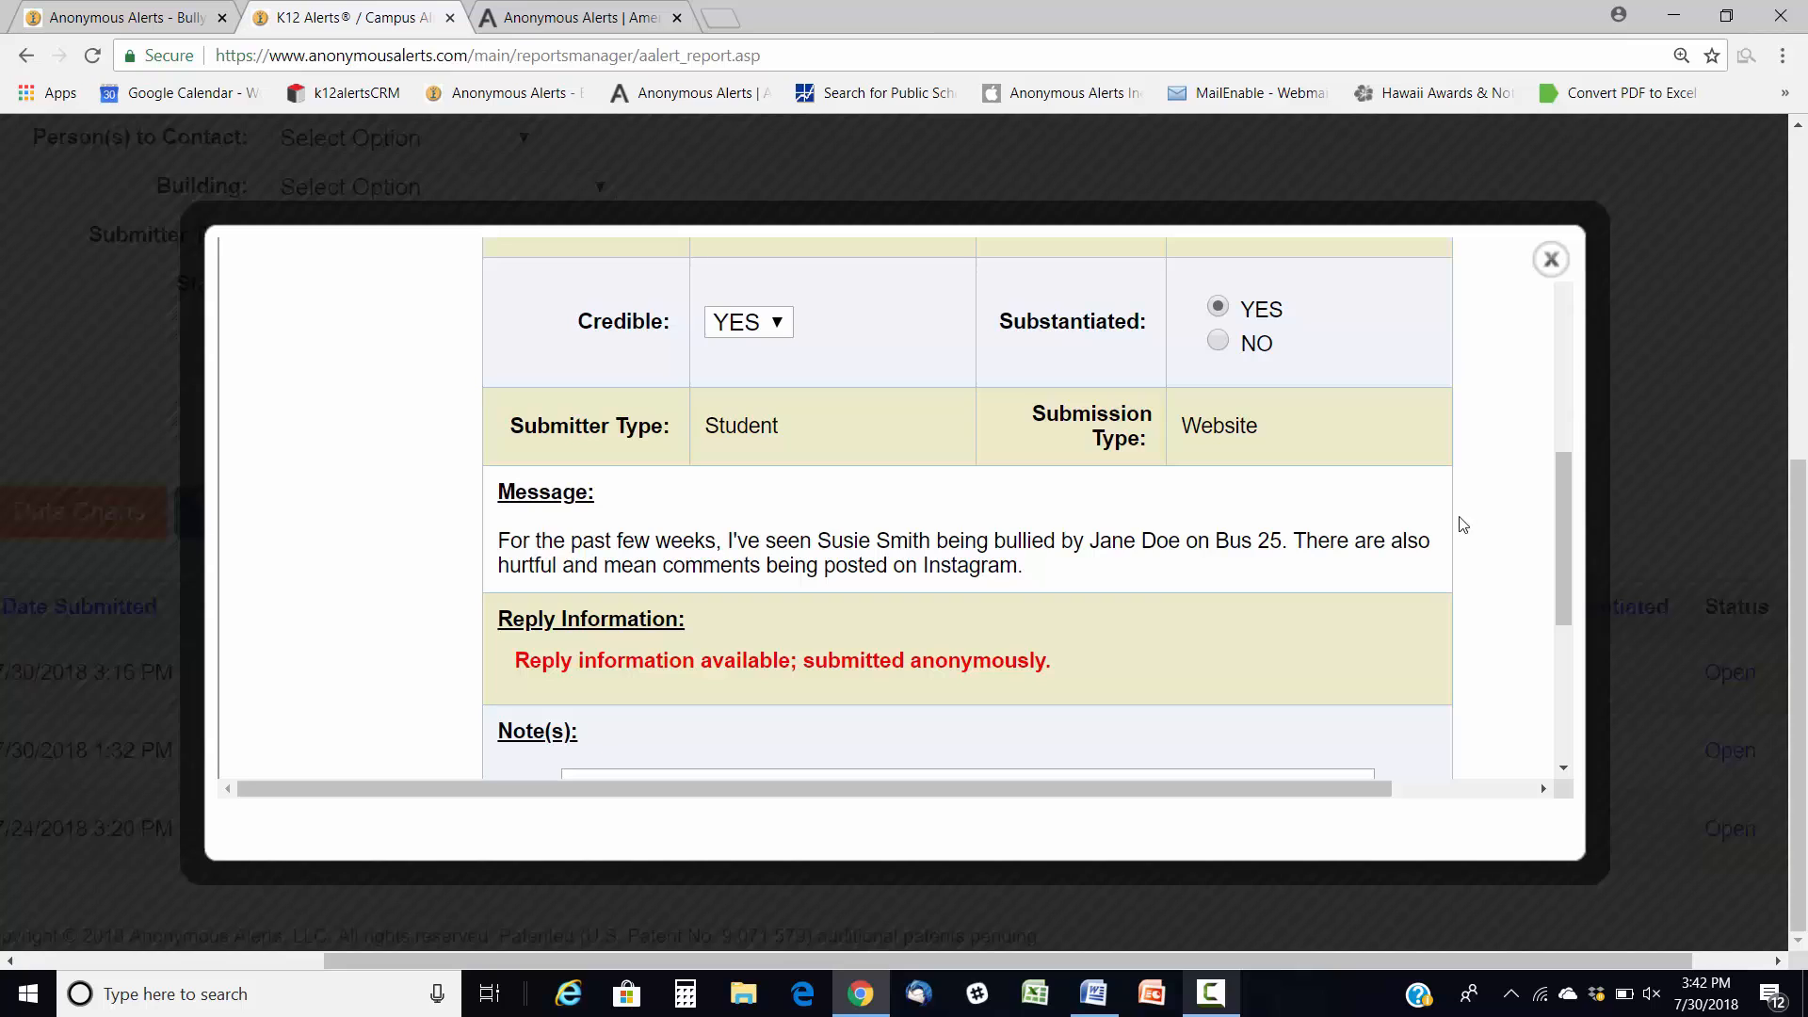
drag(1561, 534, 1559, 565)
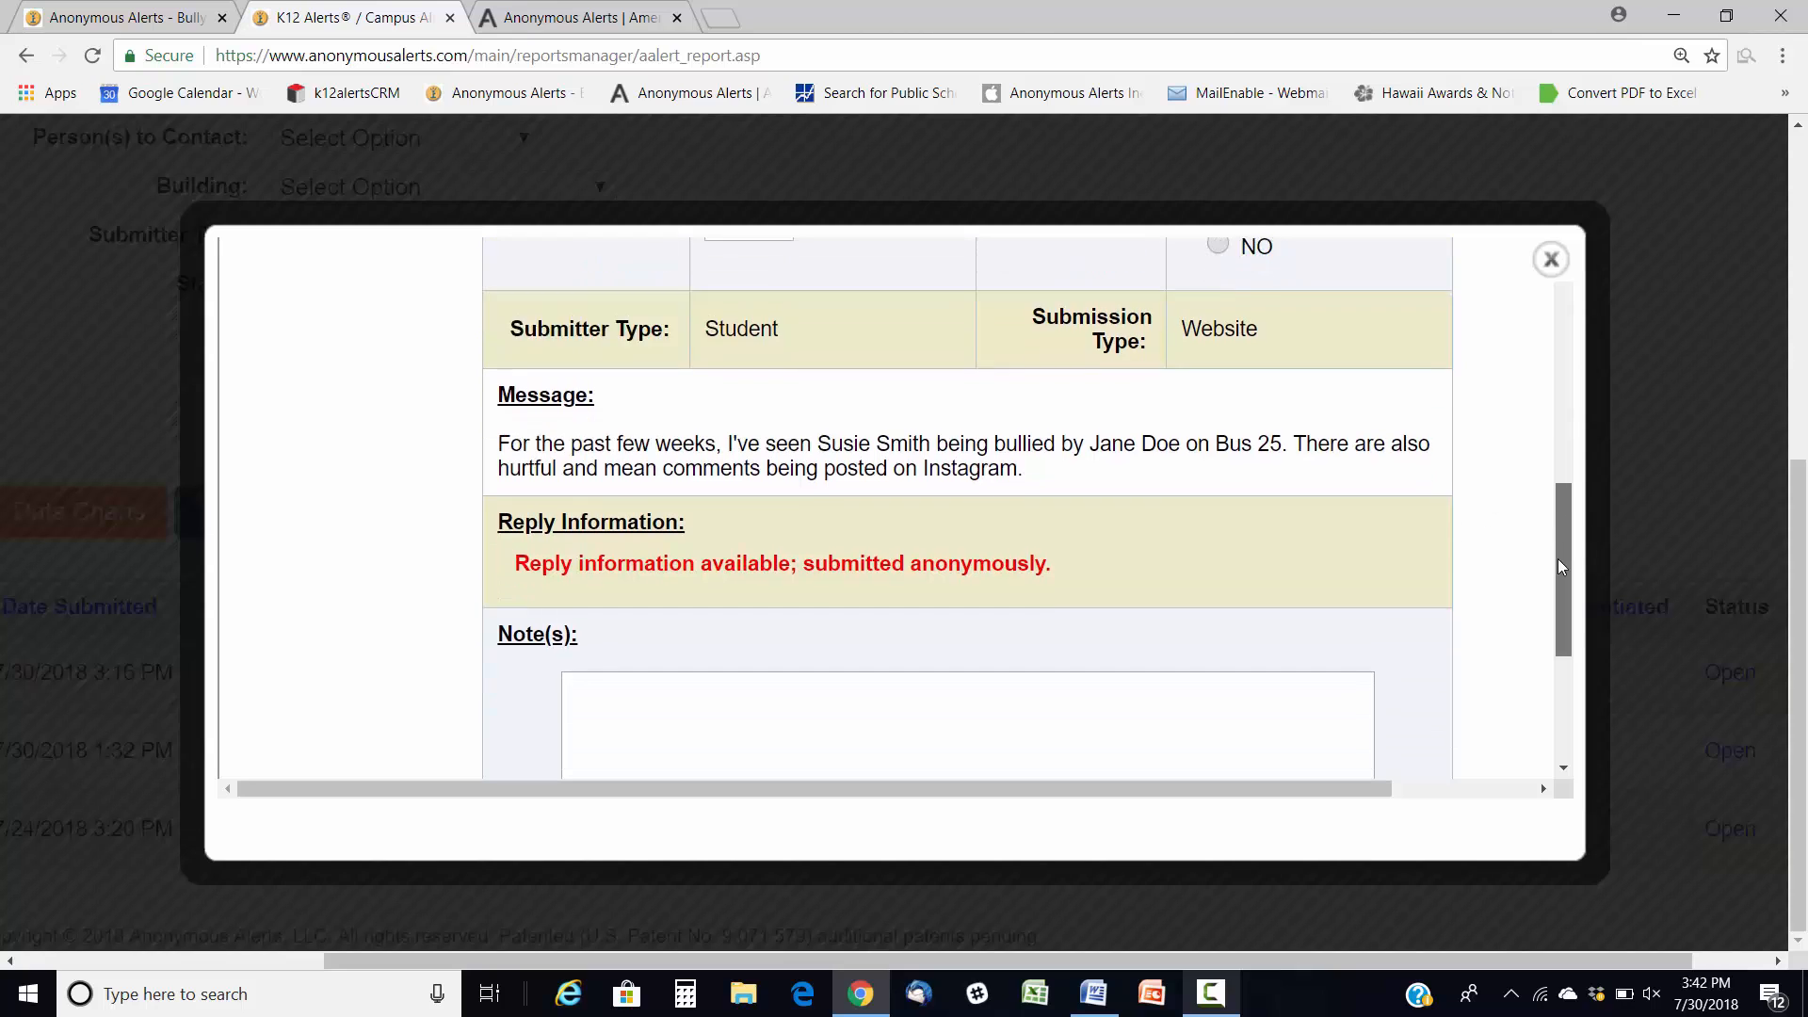
scroll(1558, 565, down, 1)
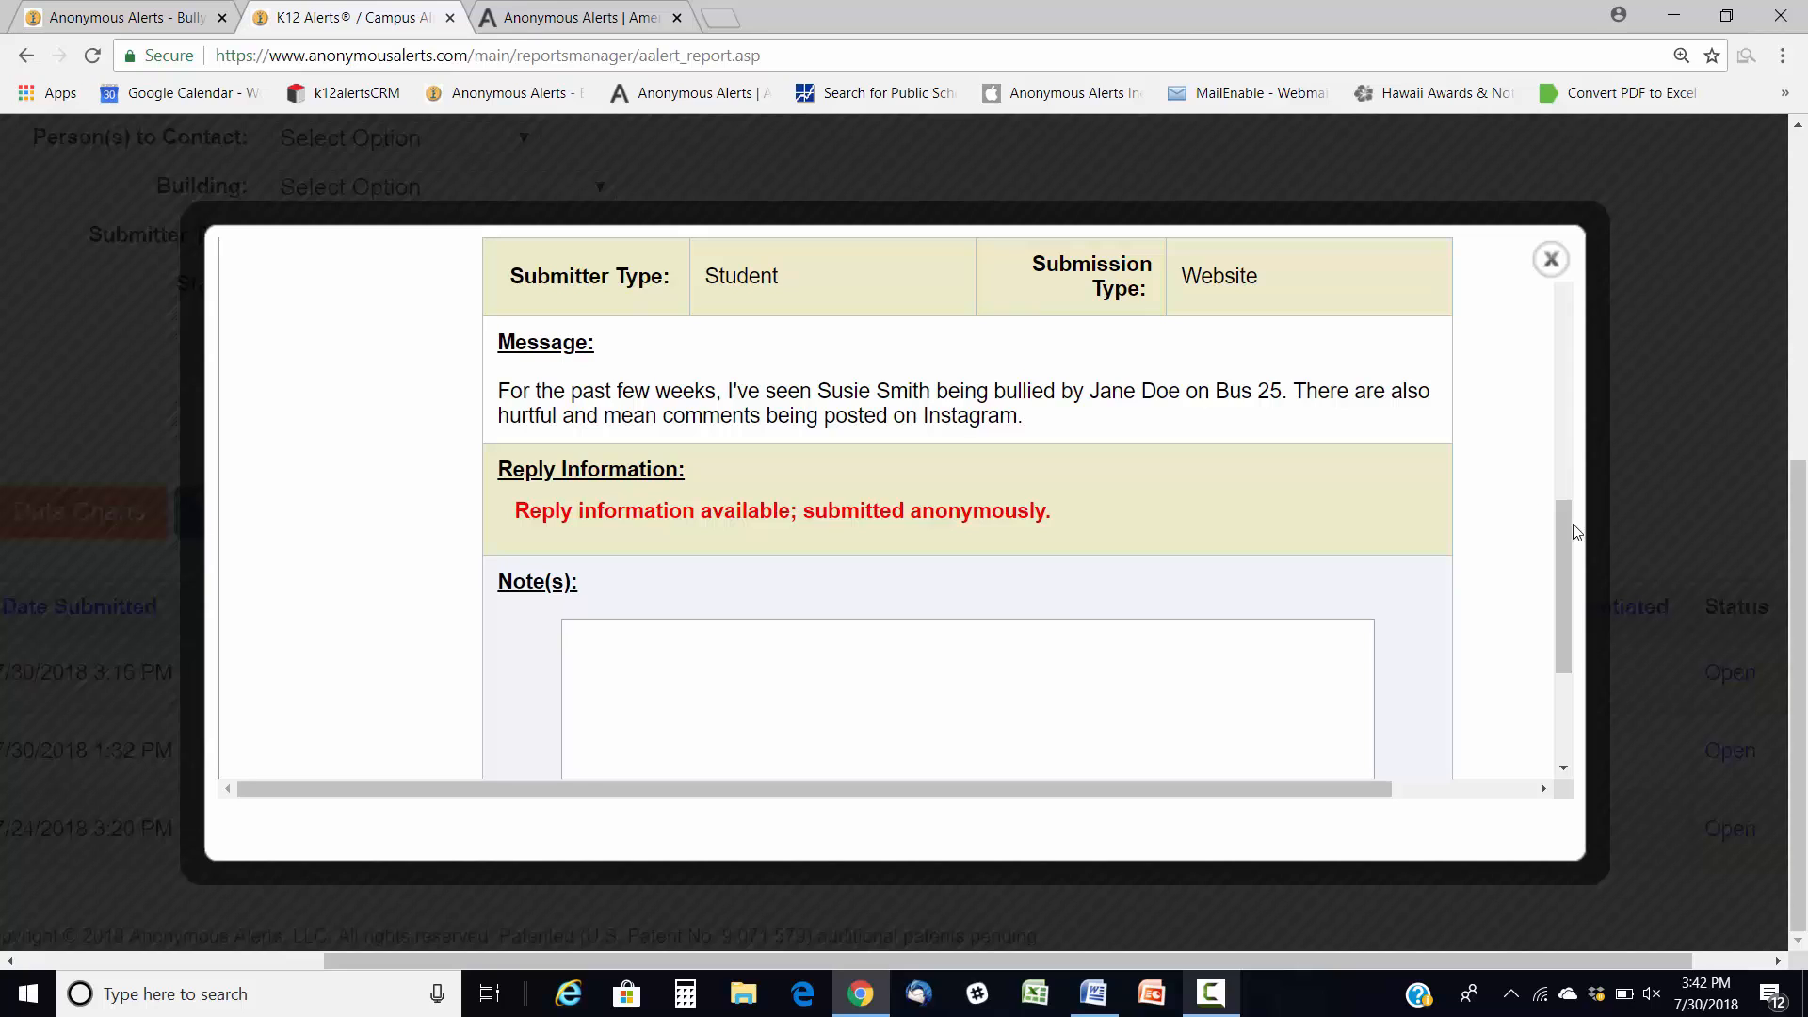
Add the note "Its currently under investigation" to the Bullying report and save it
drag(1556, 545, 1559, 599)
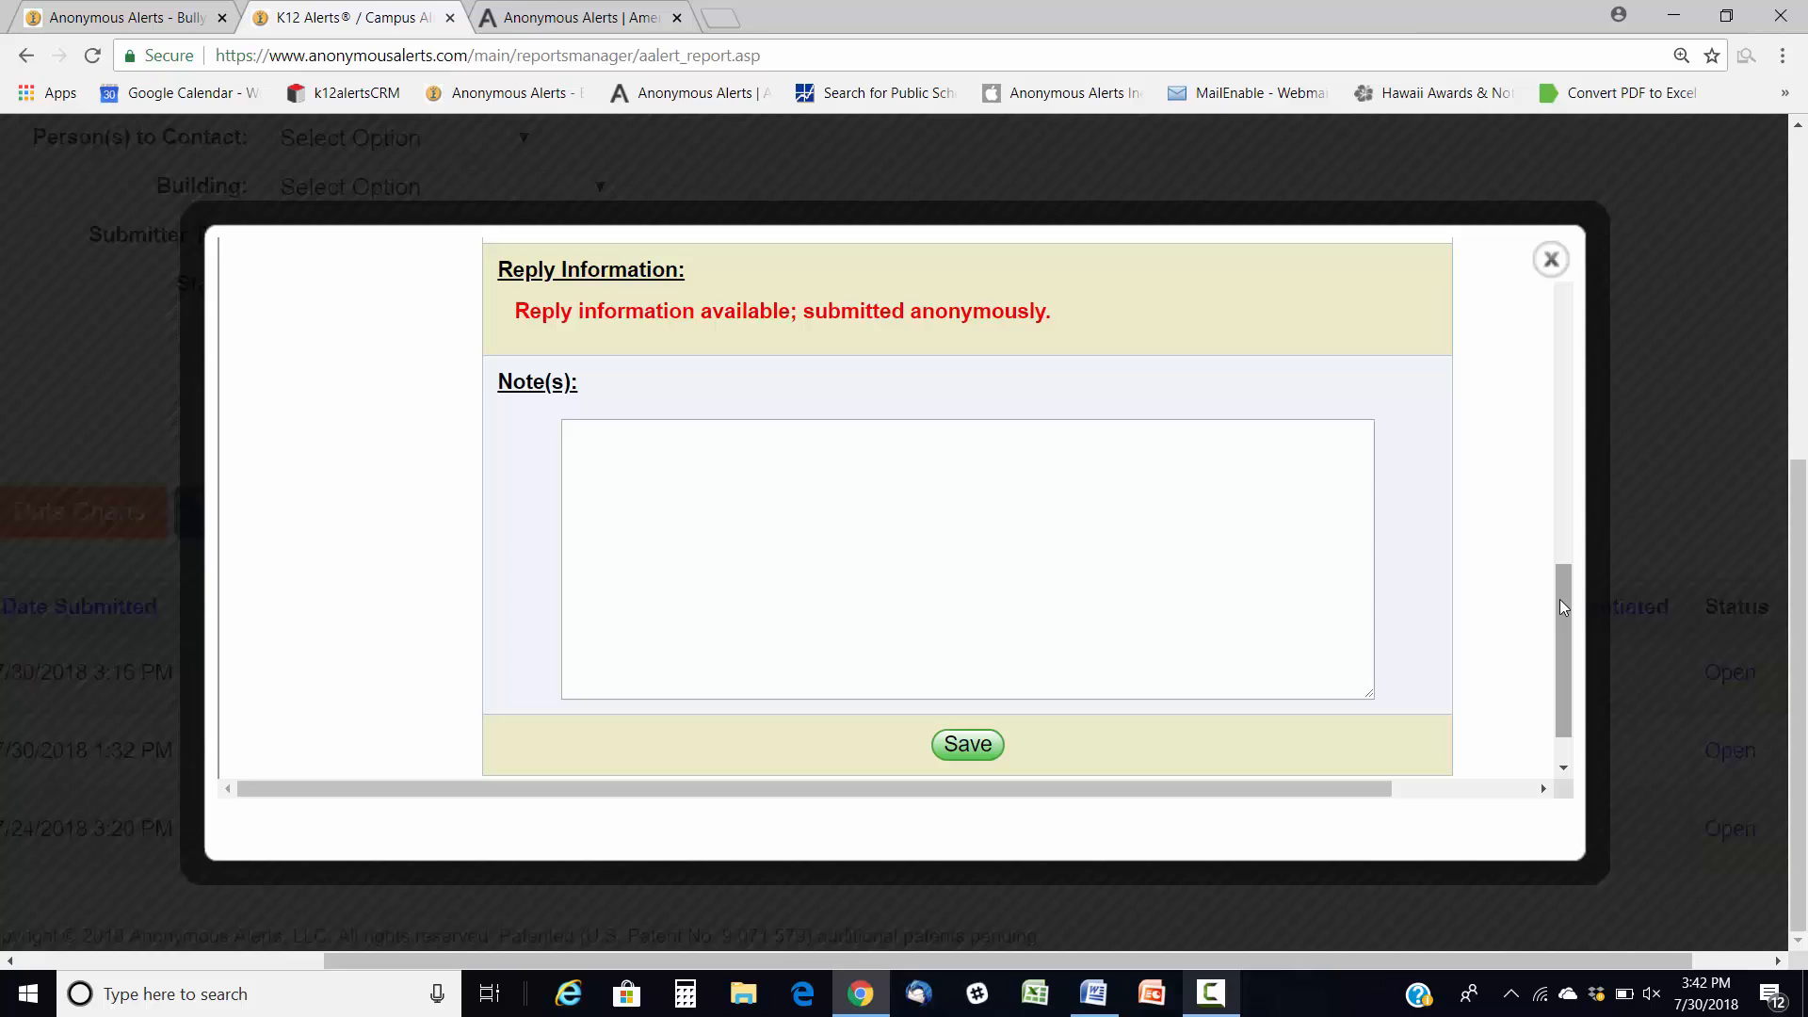
click(1122, 526)
text(Its curre)
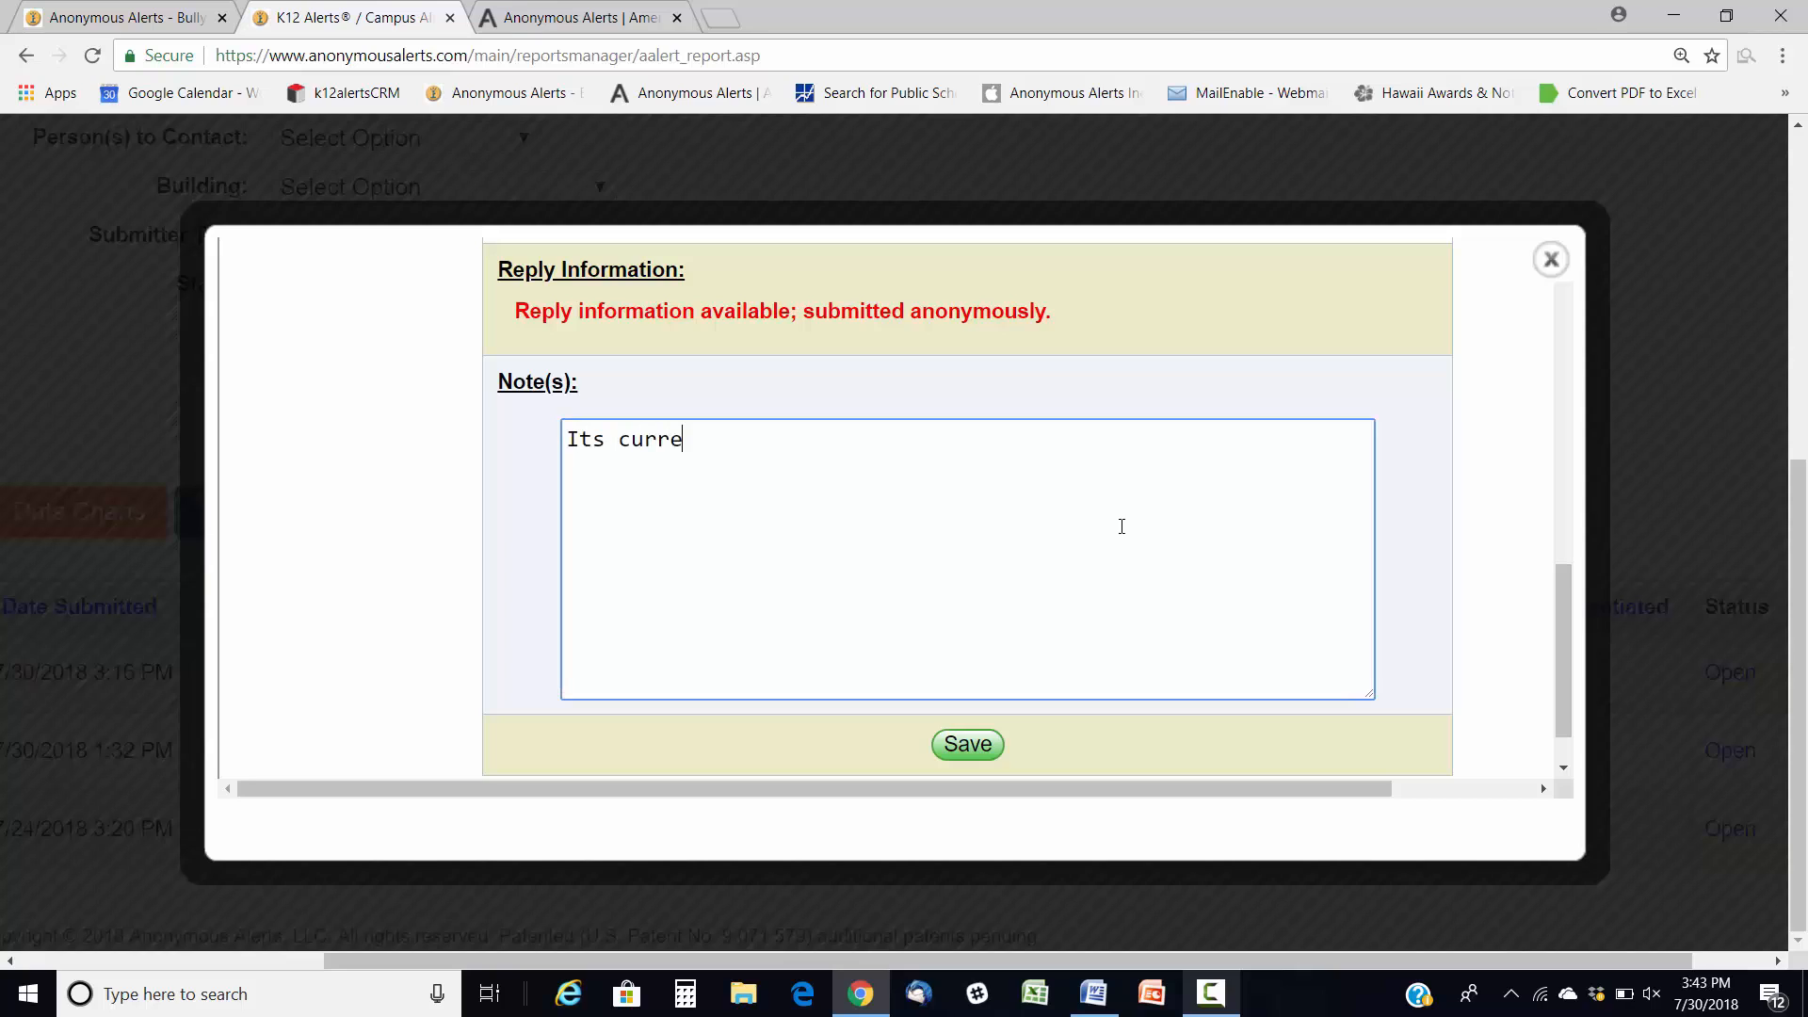
text(ntly under investigation)
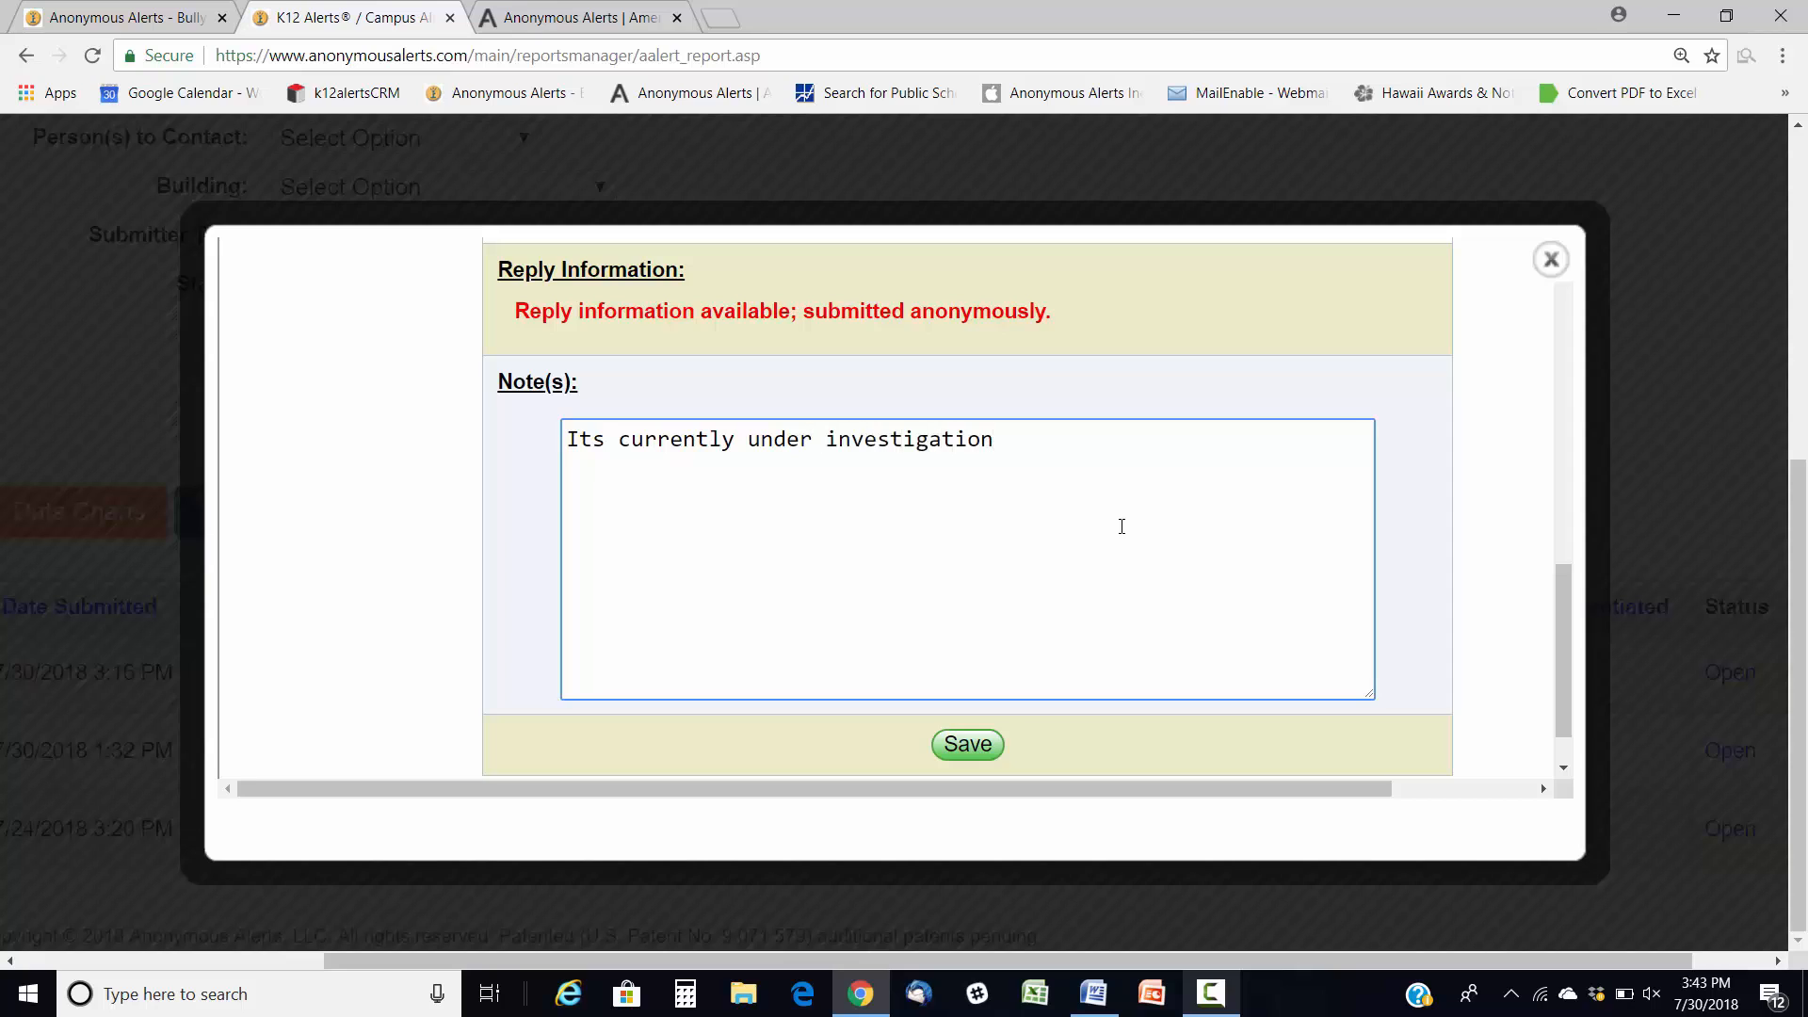
click(977, 748)
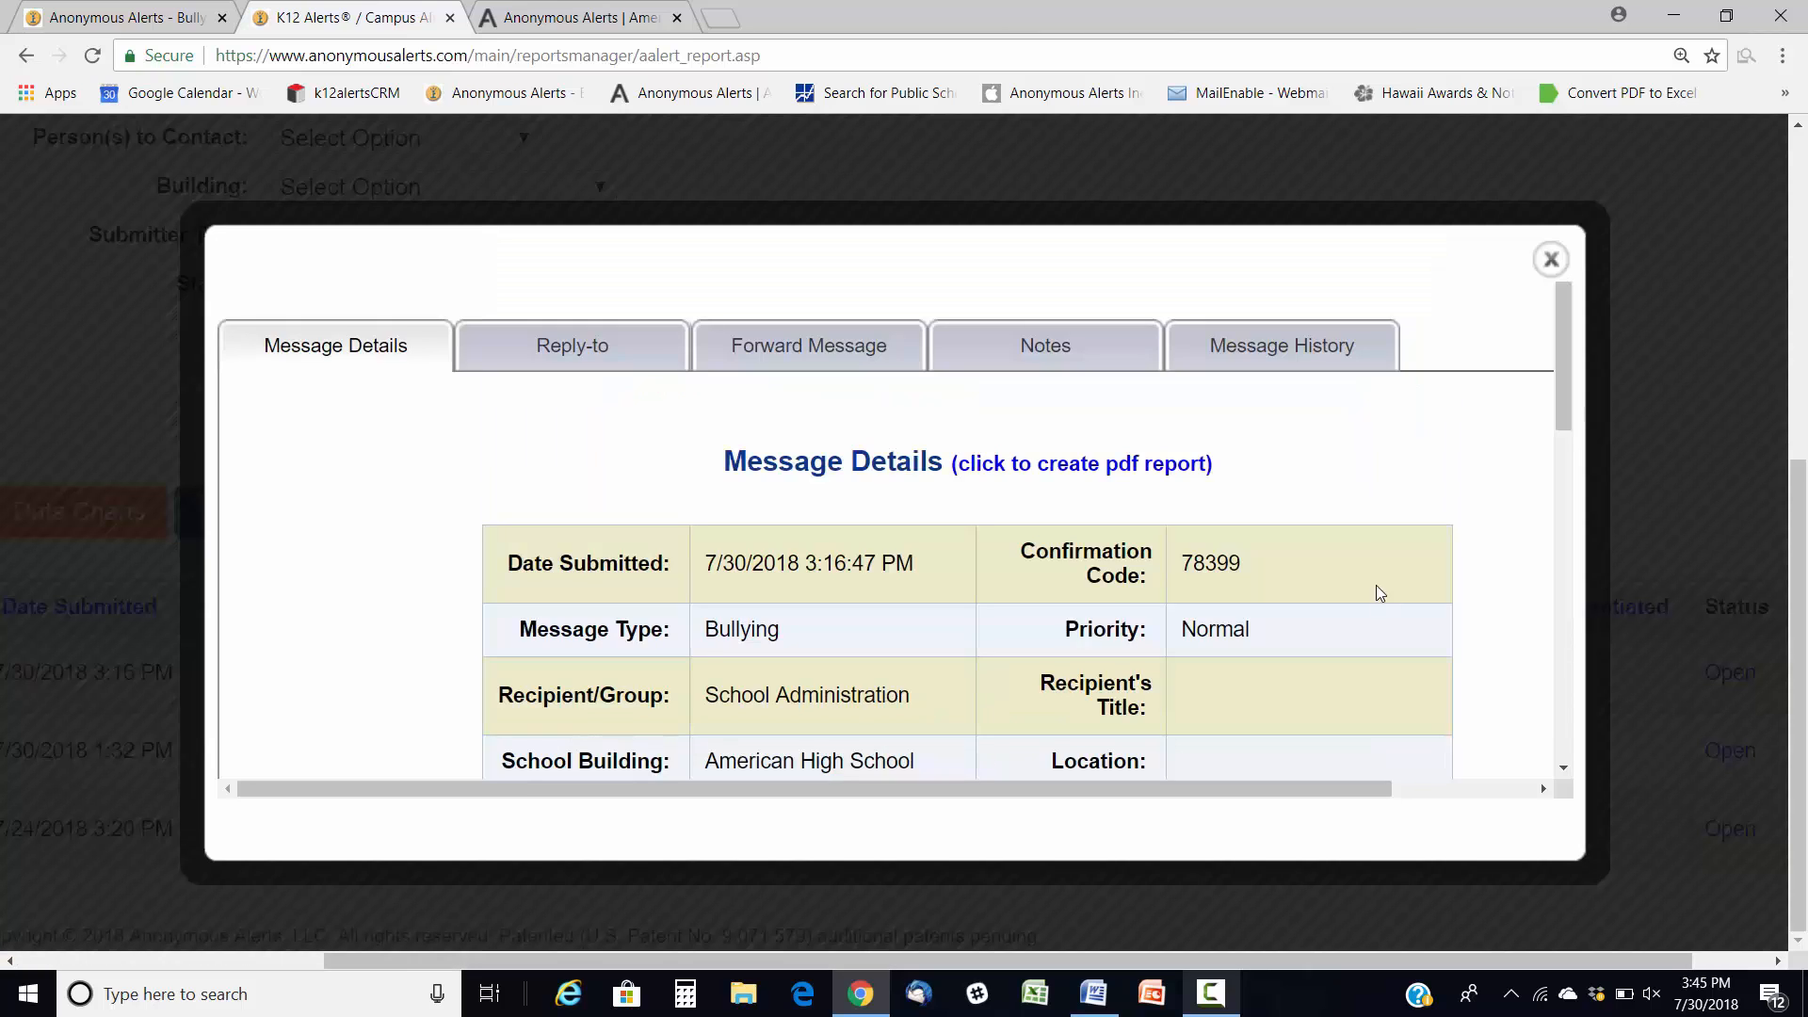
Review the notes recorded on the Bullying report and open the 3:41:57 PM note
click(1068, 367)
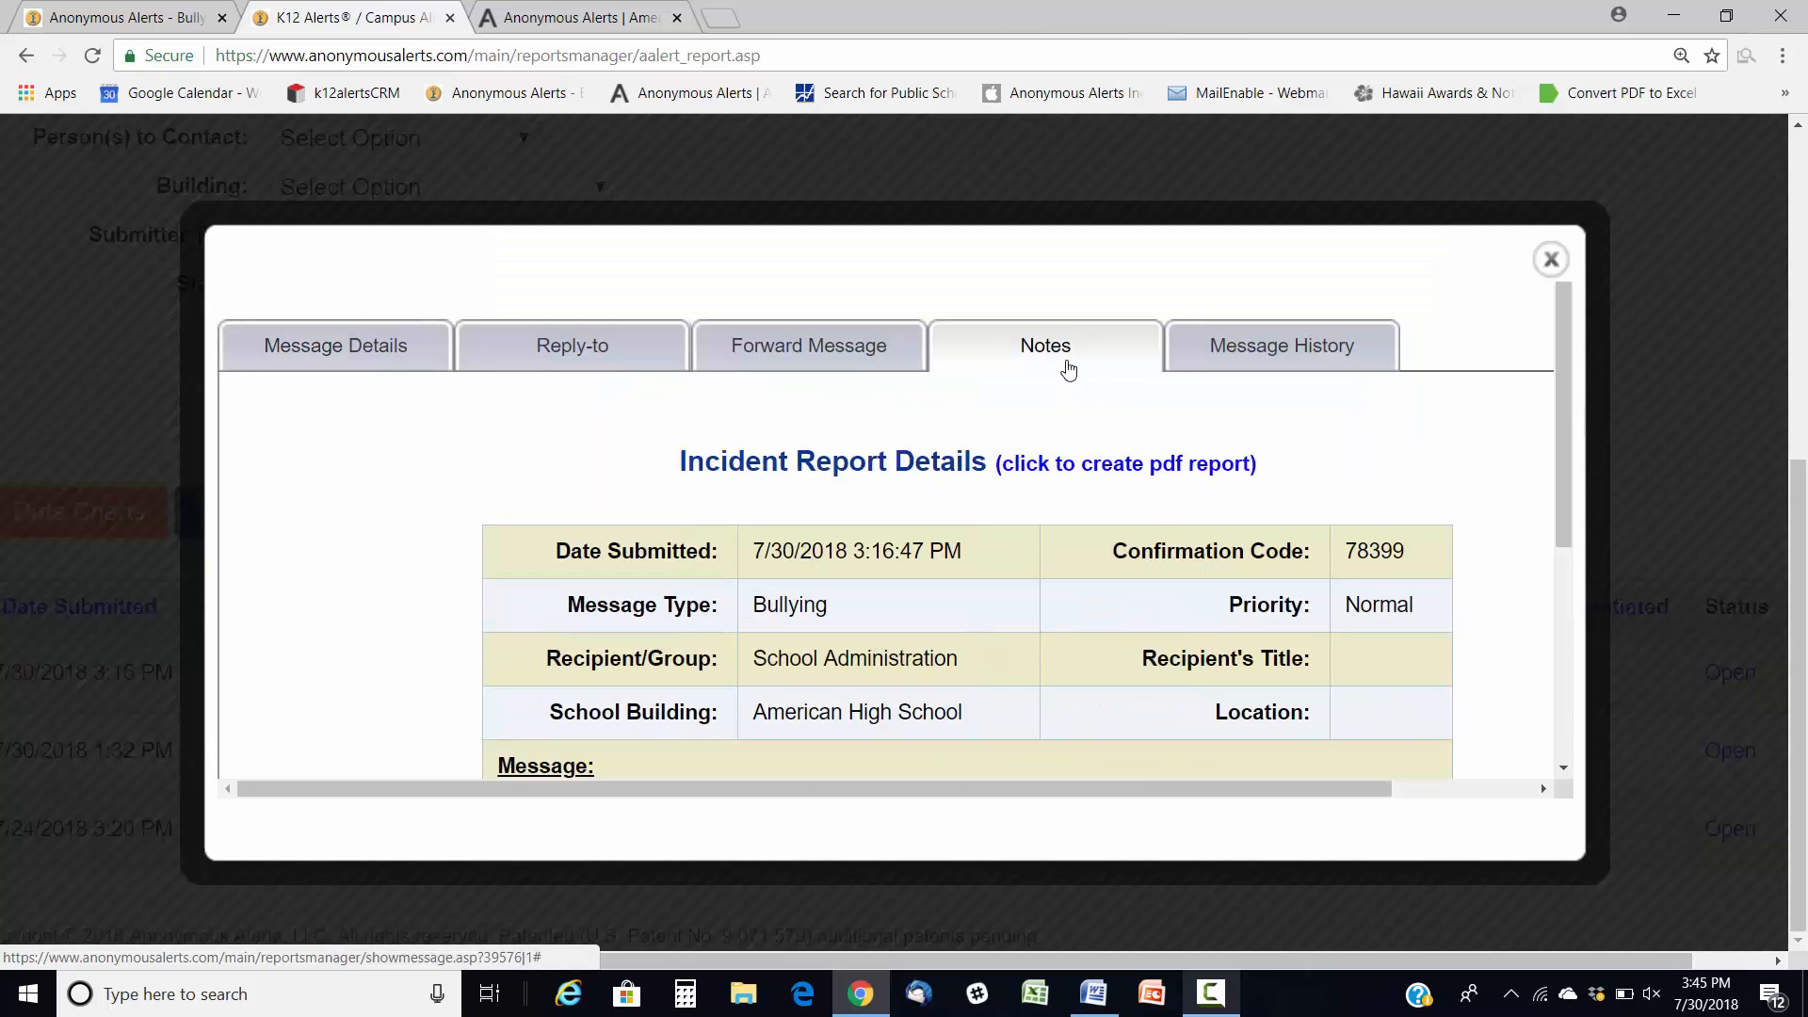
drag(1563, 401, 1566, 621)
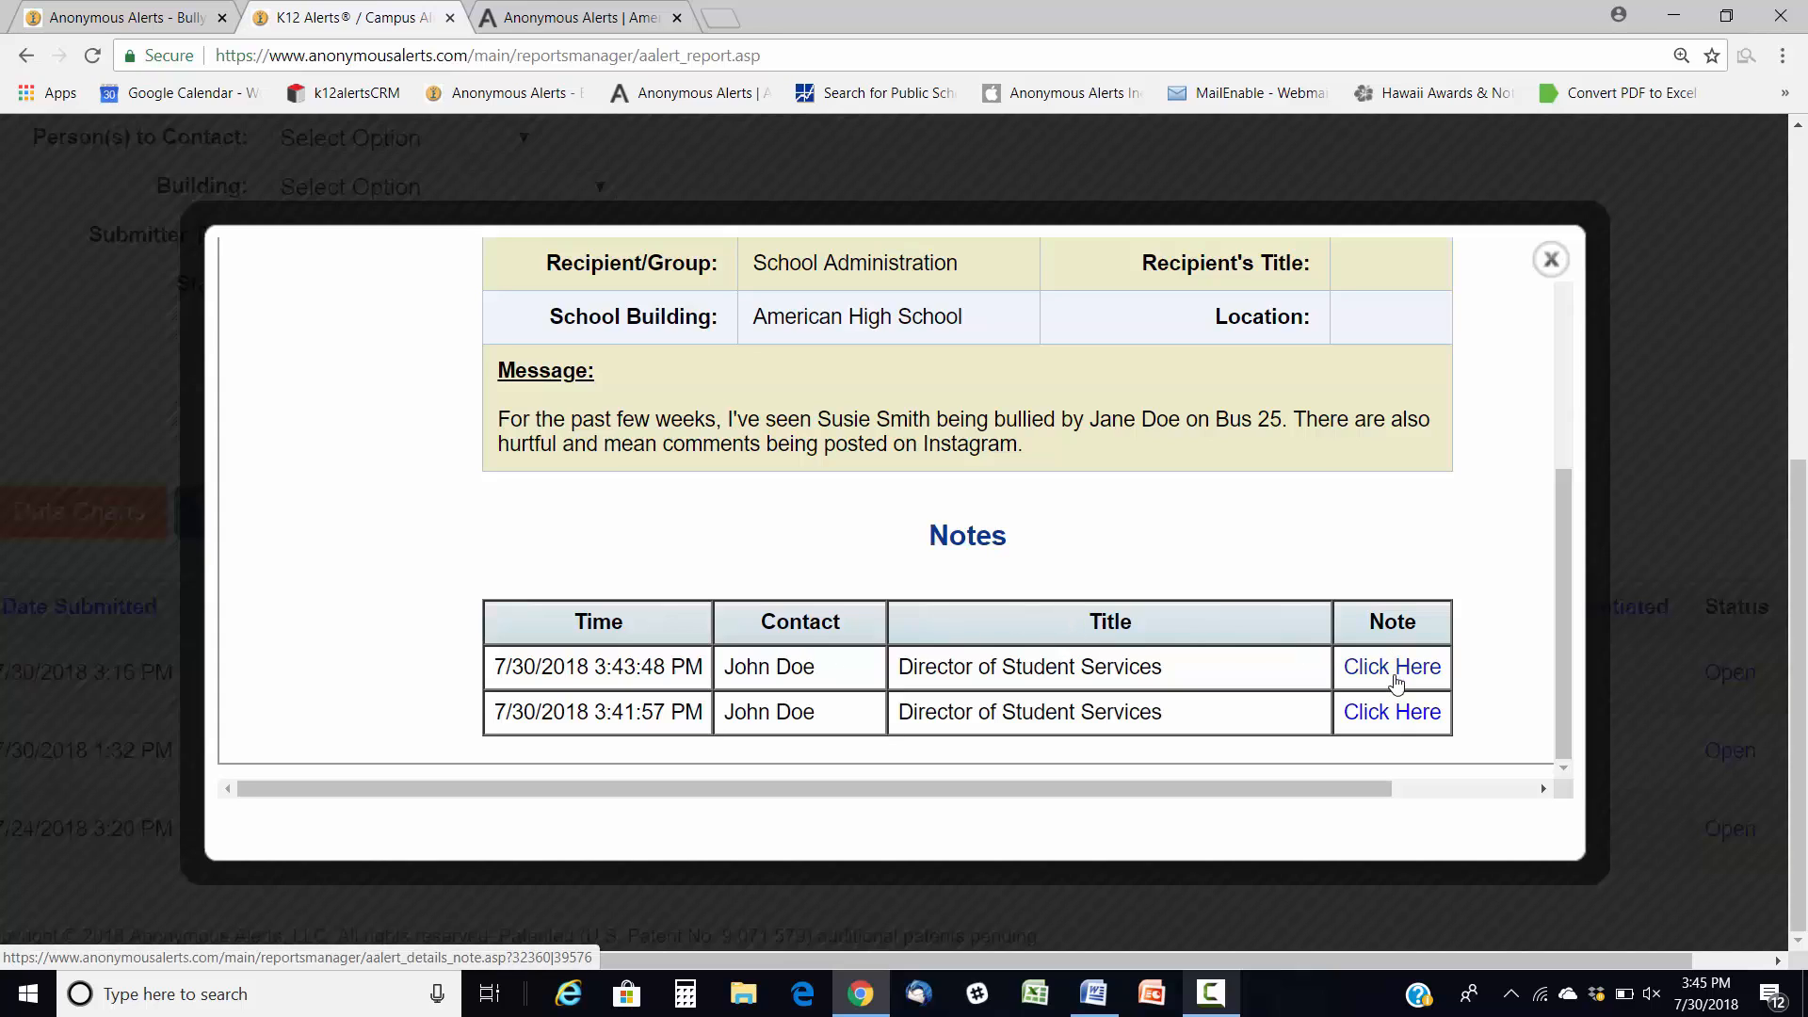
click(1412, 713)
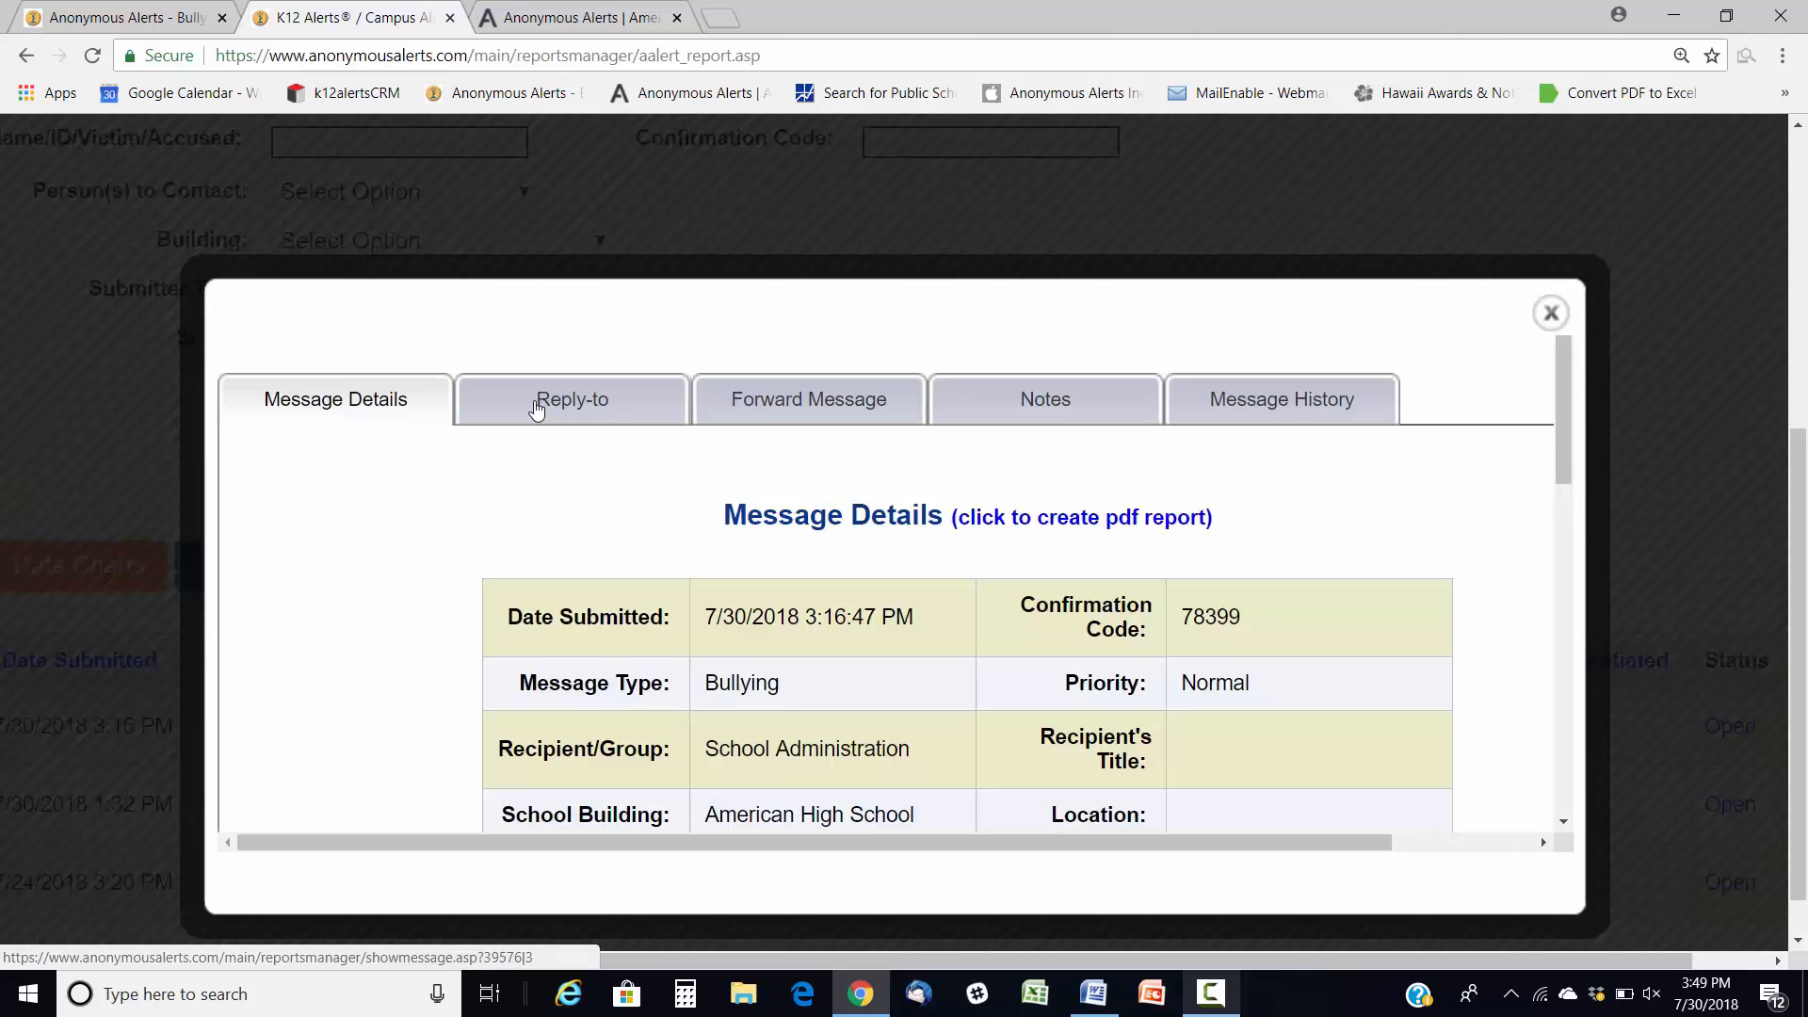
Send the Bullying report's submitter the anonymous reply "Thank you for the information, please provide more details."
click(535, 407)
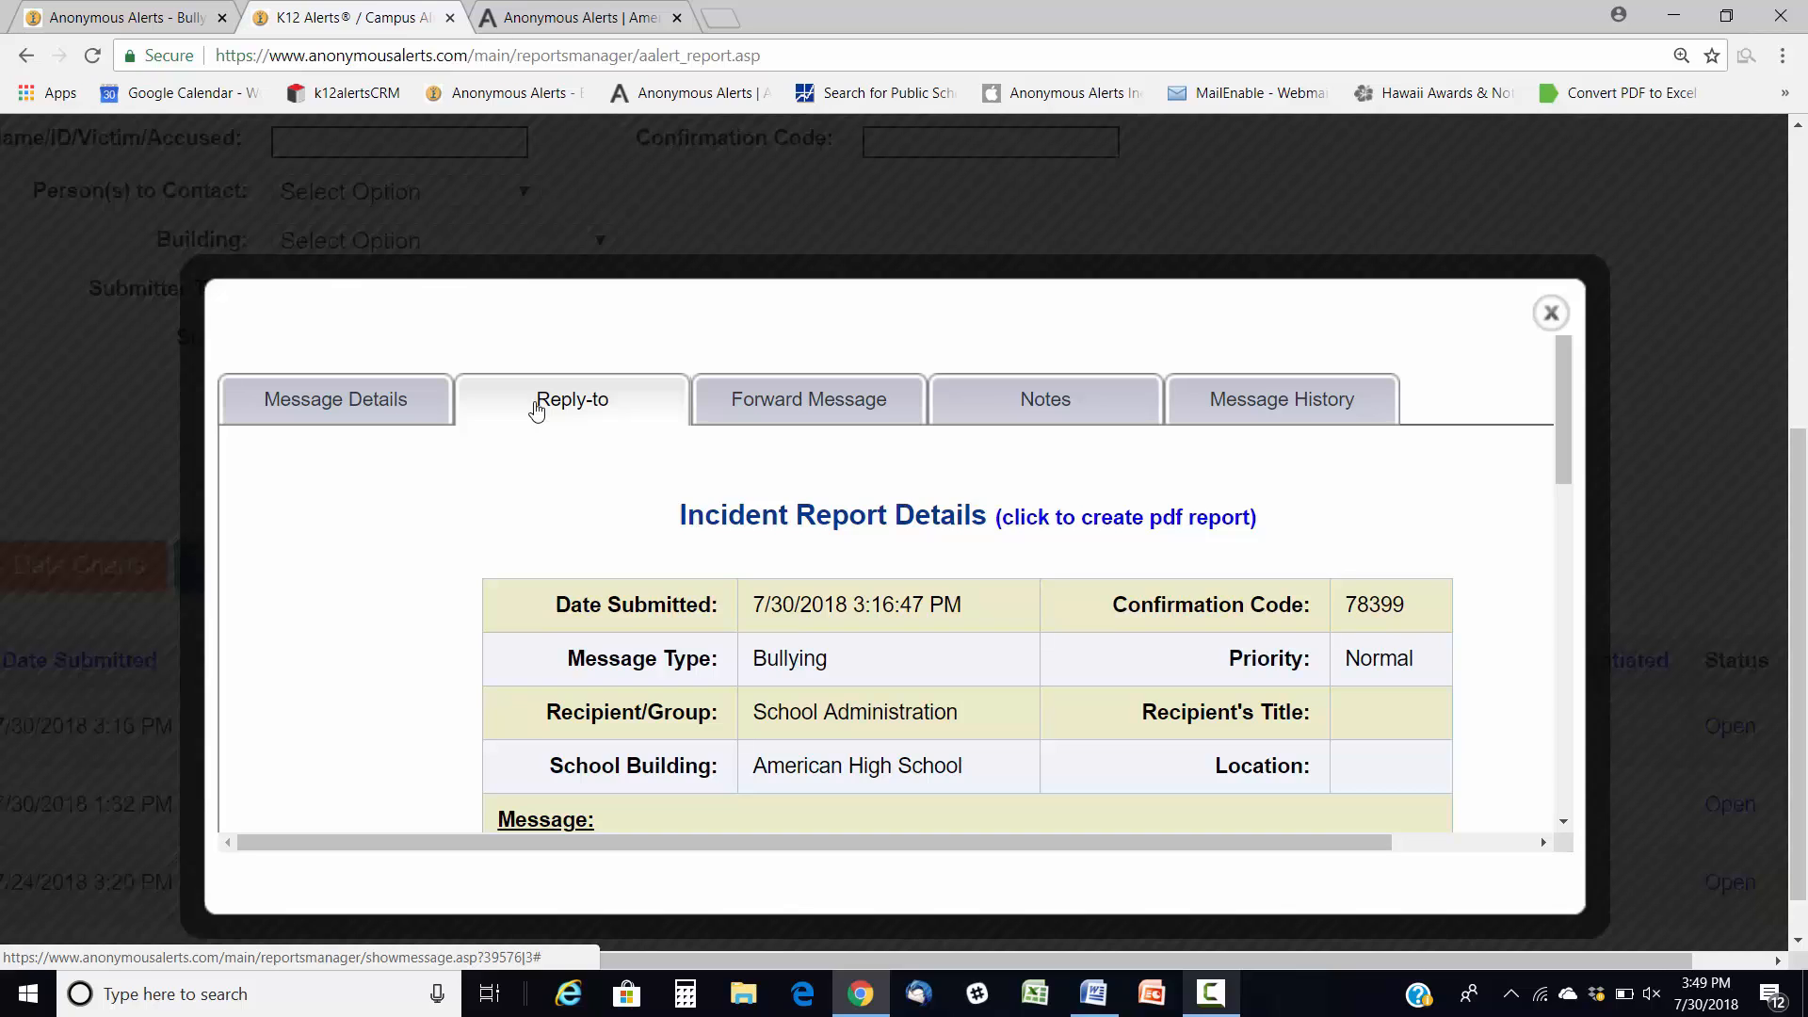
drag(1561, 426, 1561, 694)
click(1209, 538)
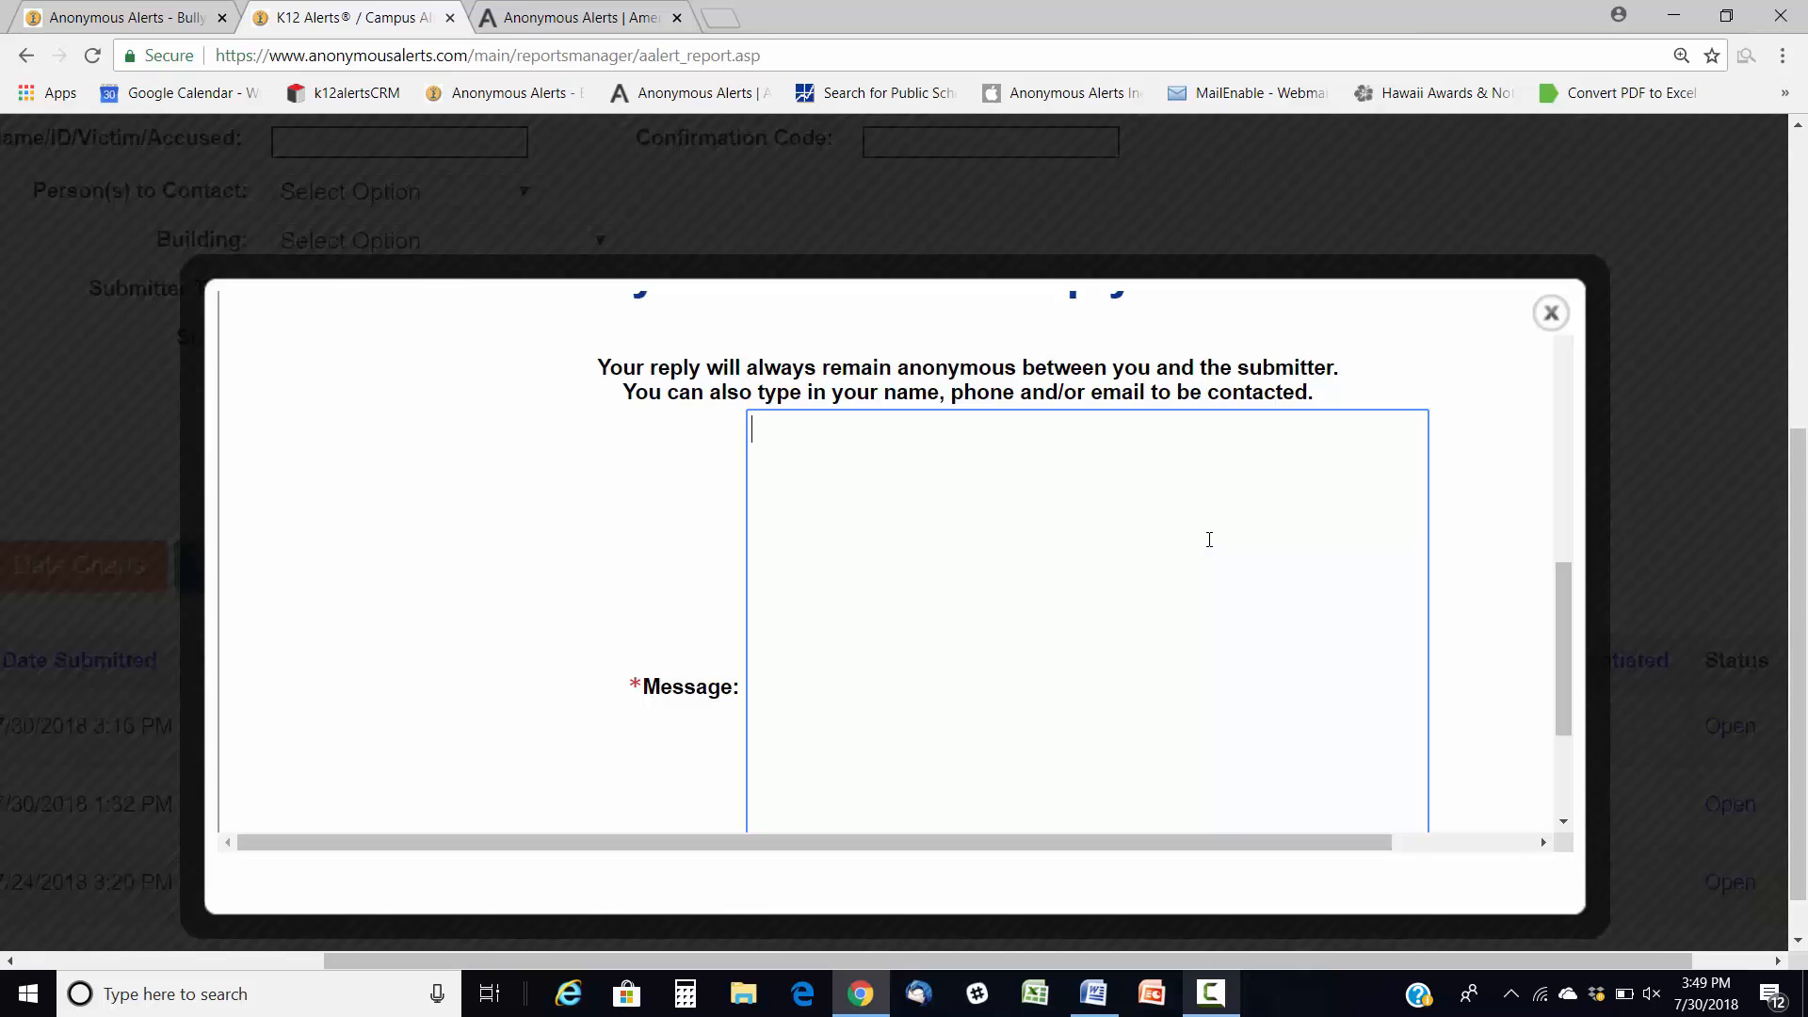
text(Thank you for the information, ple)
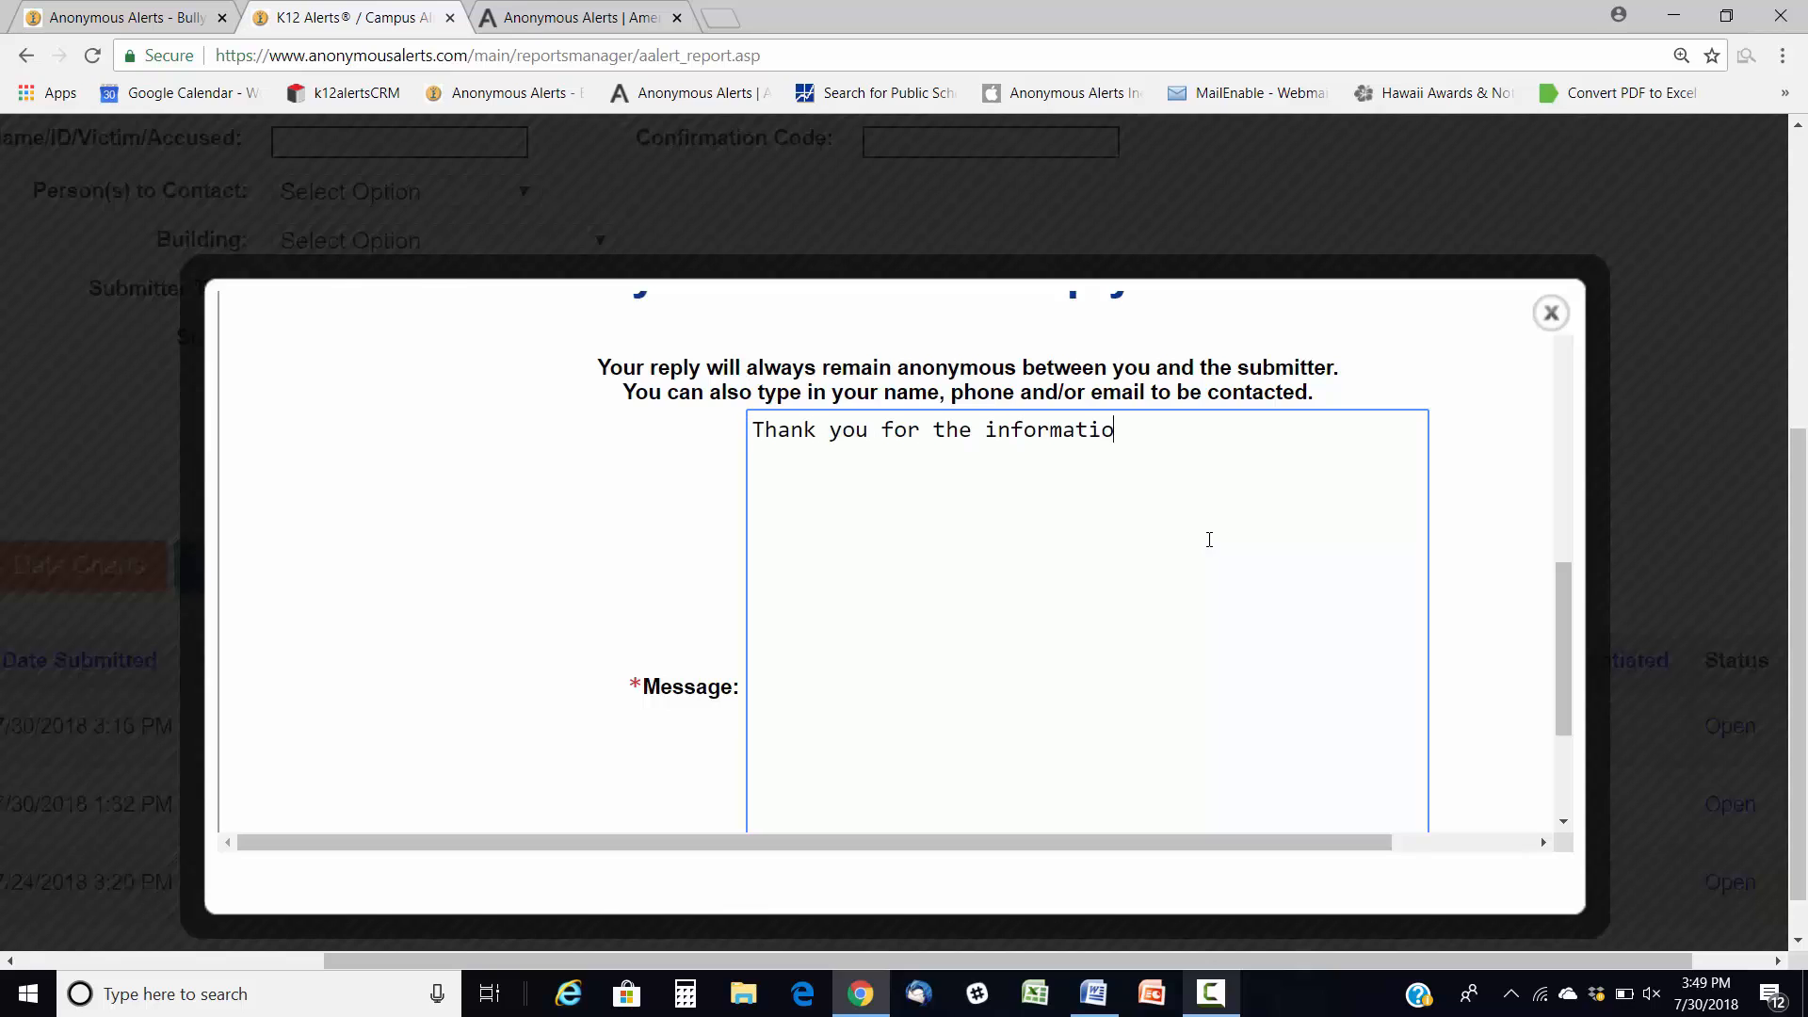
text(ase provide more d)
text(etails.)
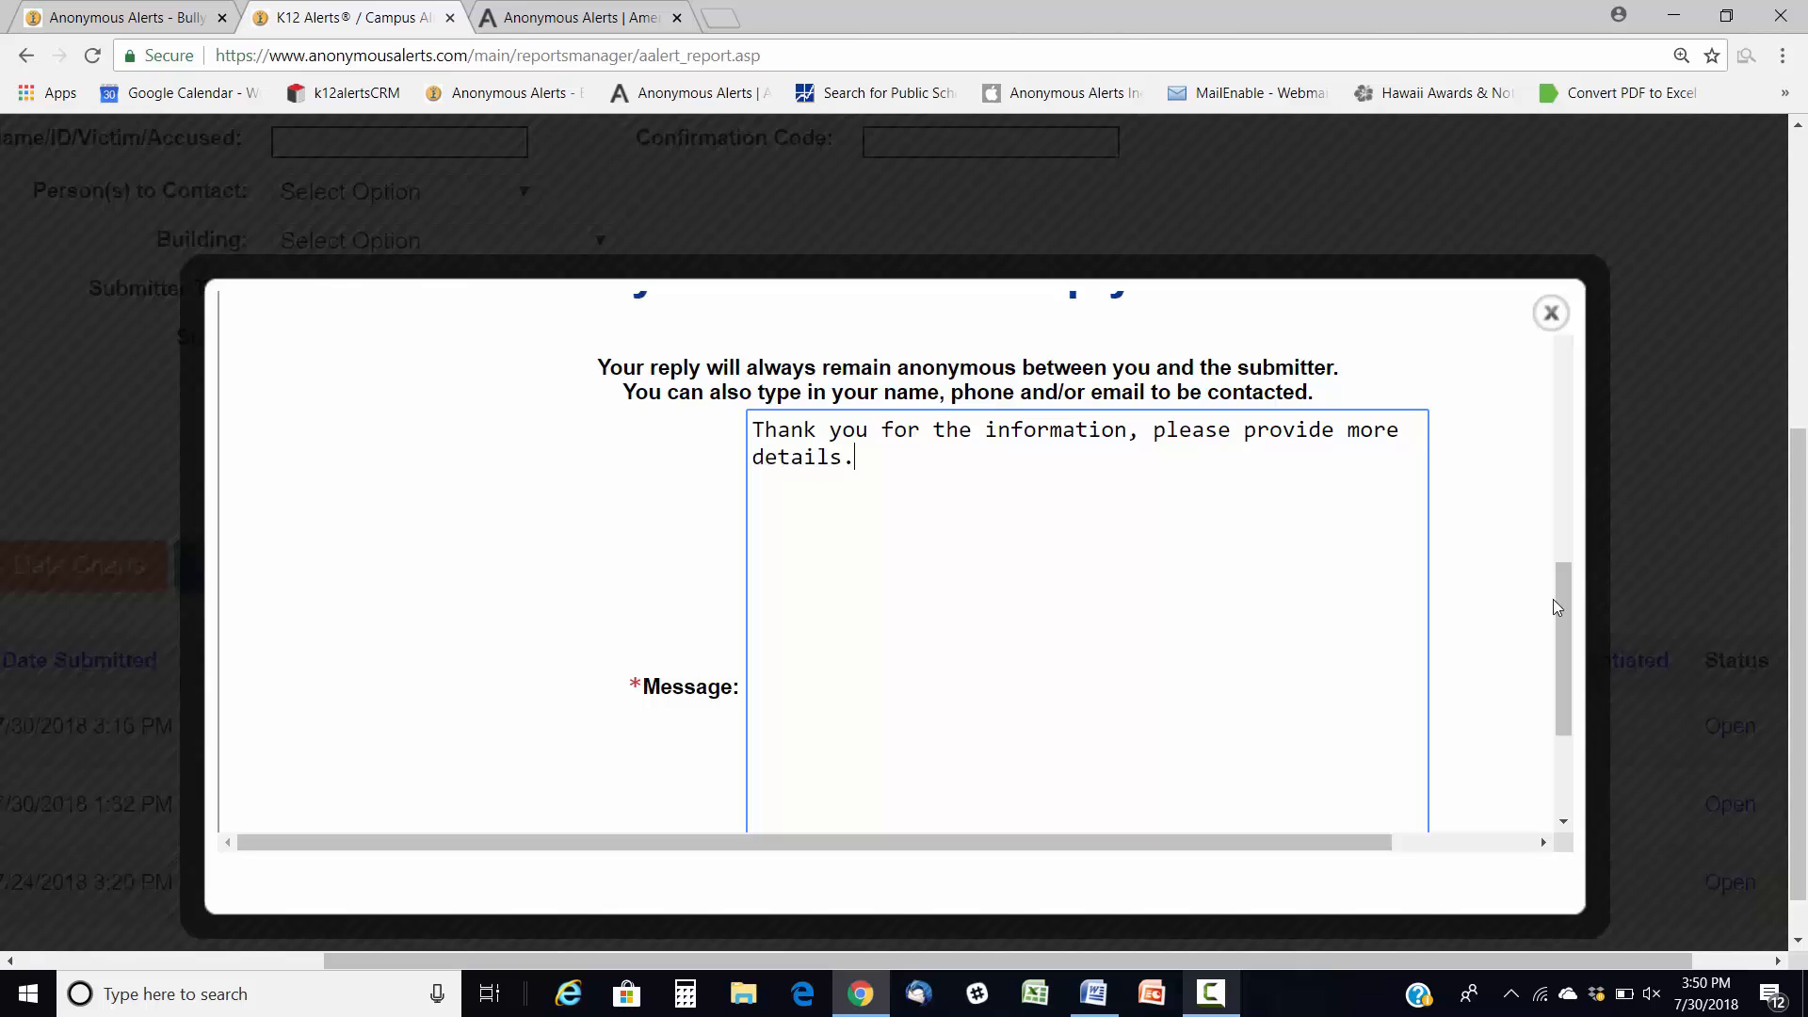
drag(1555, 599, 1574, 692)
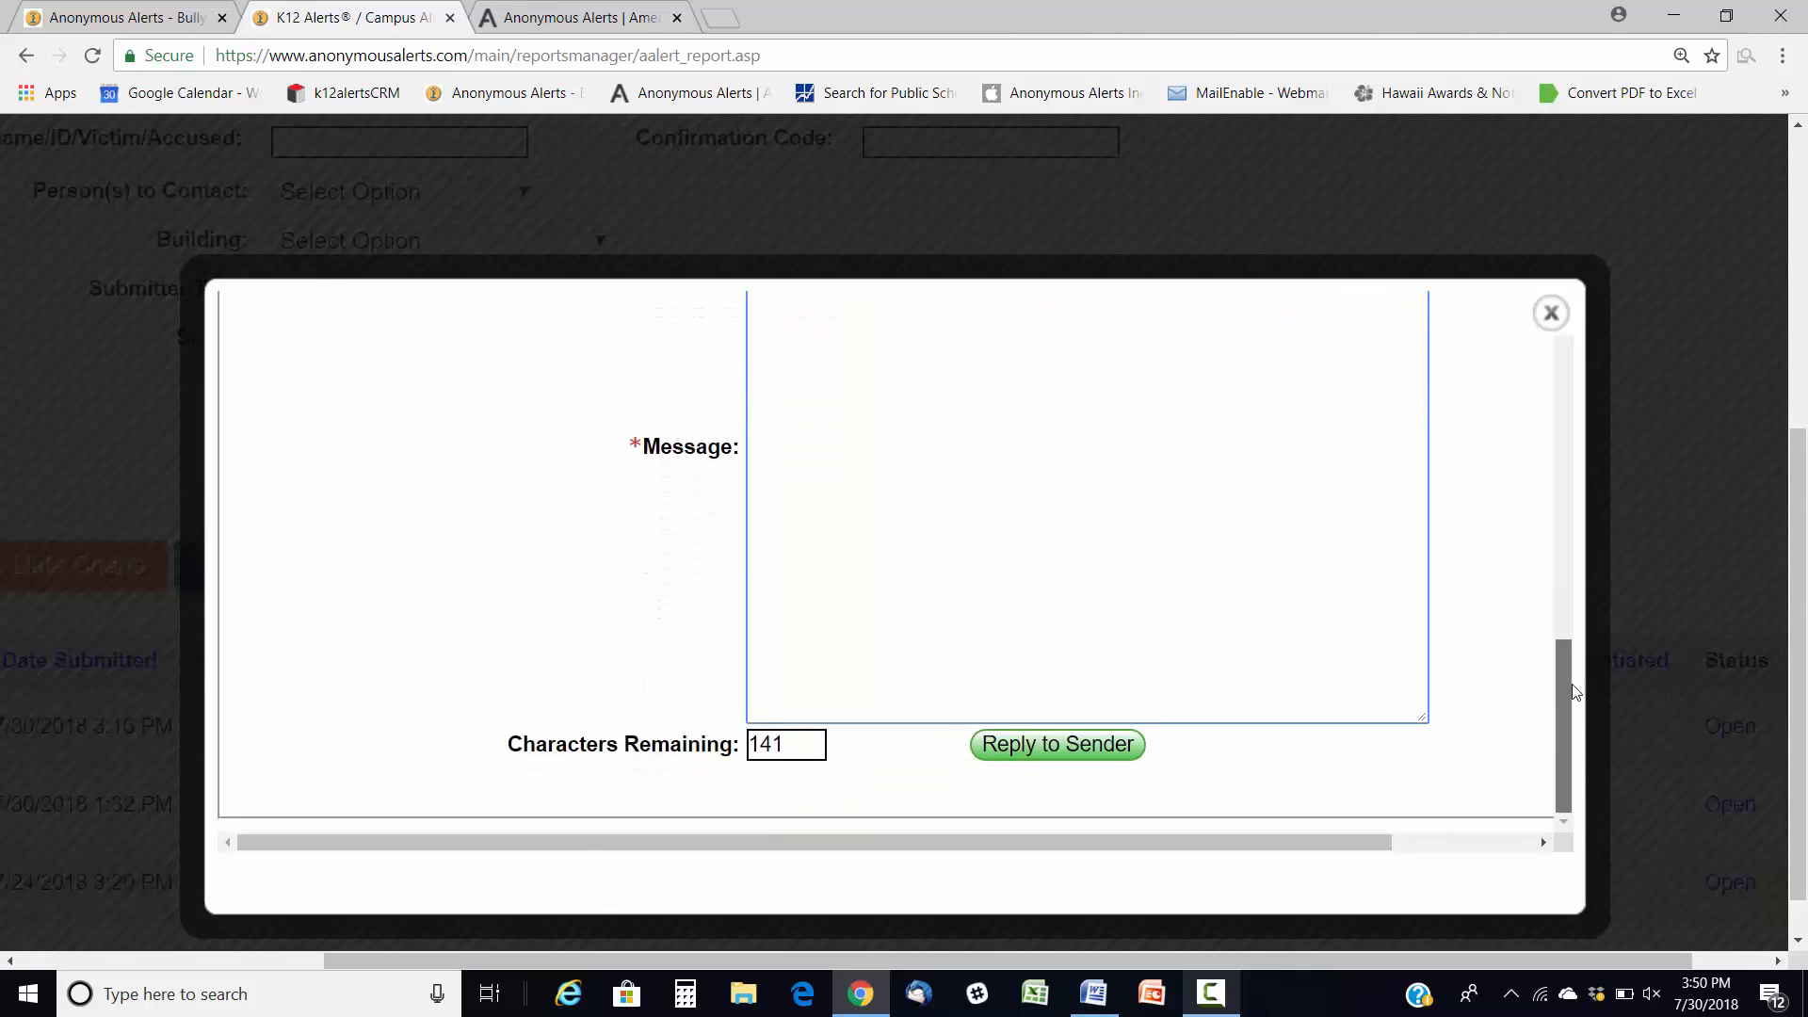
click(1024, 753)
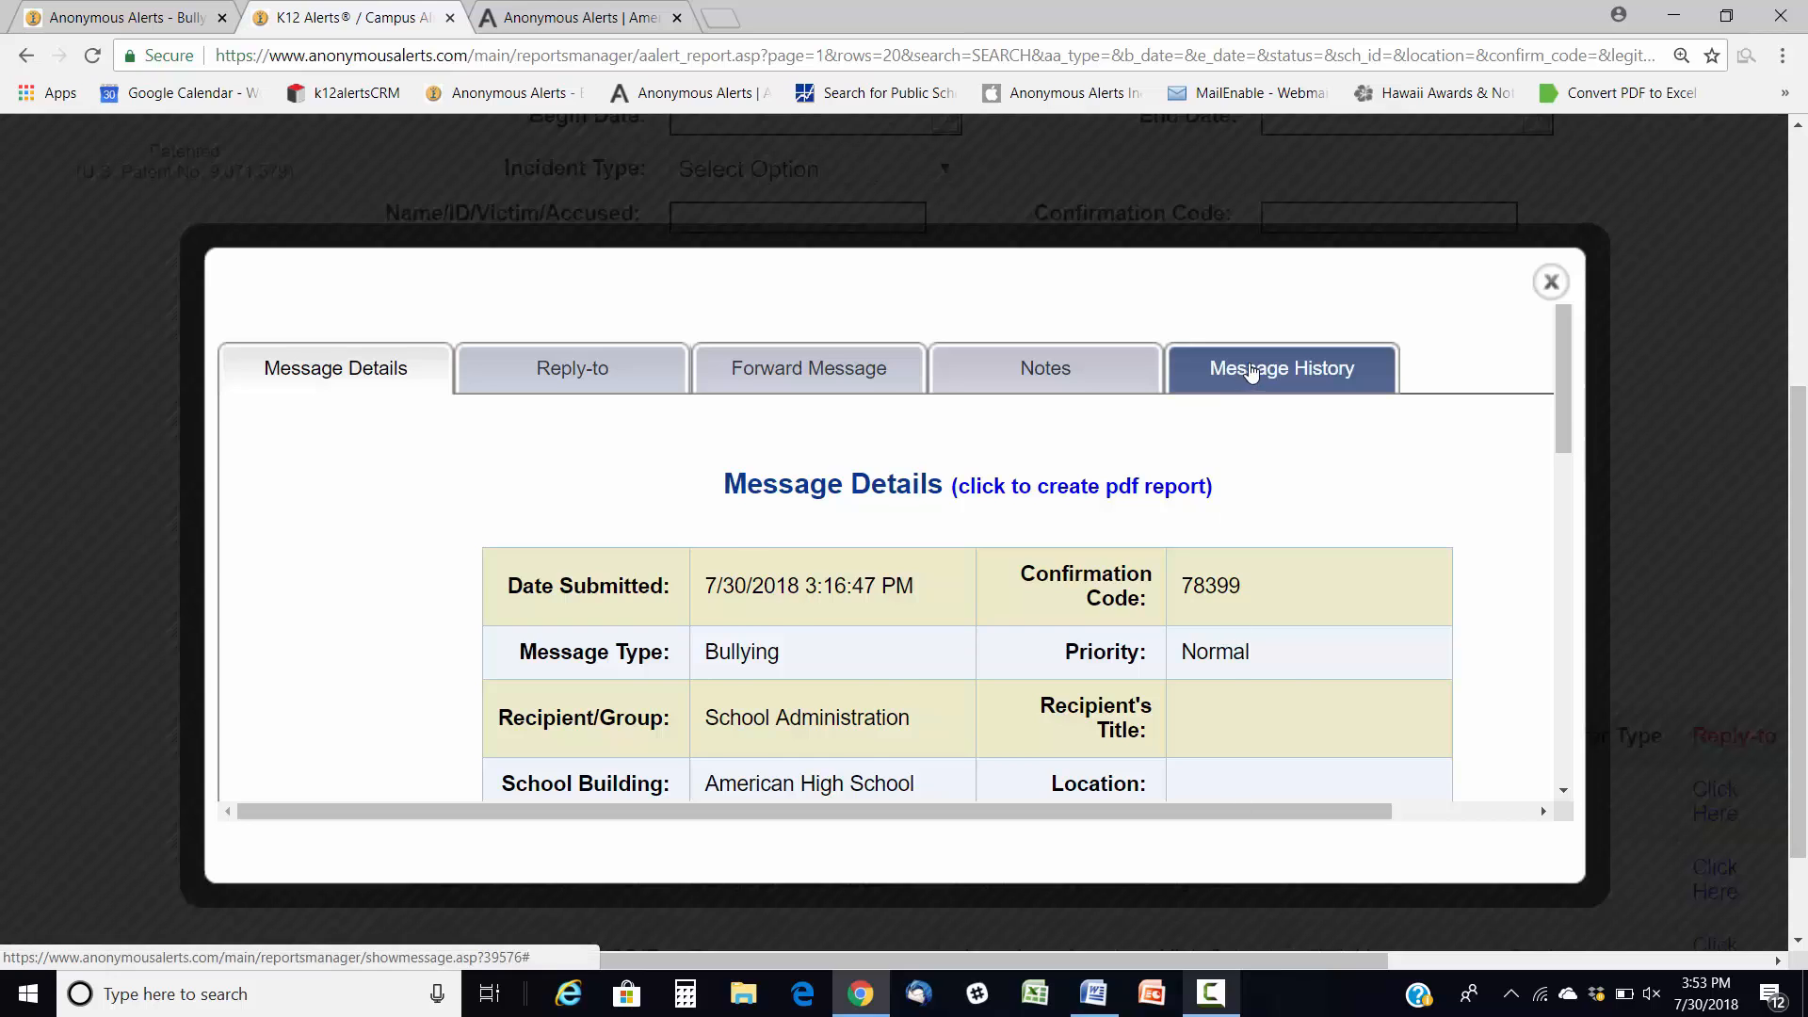
Read the submitter's reply in the Bullying report's message history and return to the report
click(1255, 371)
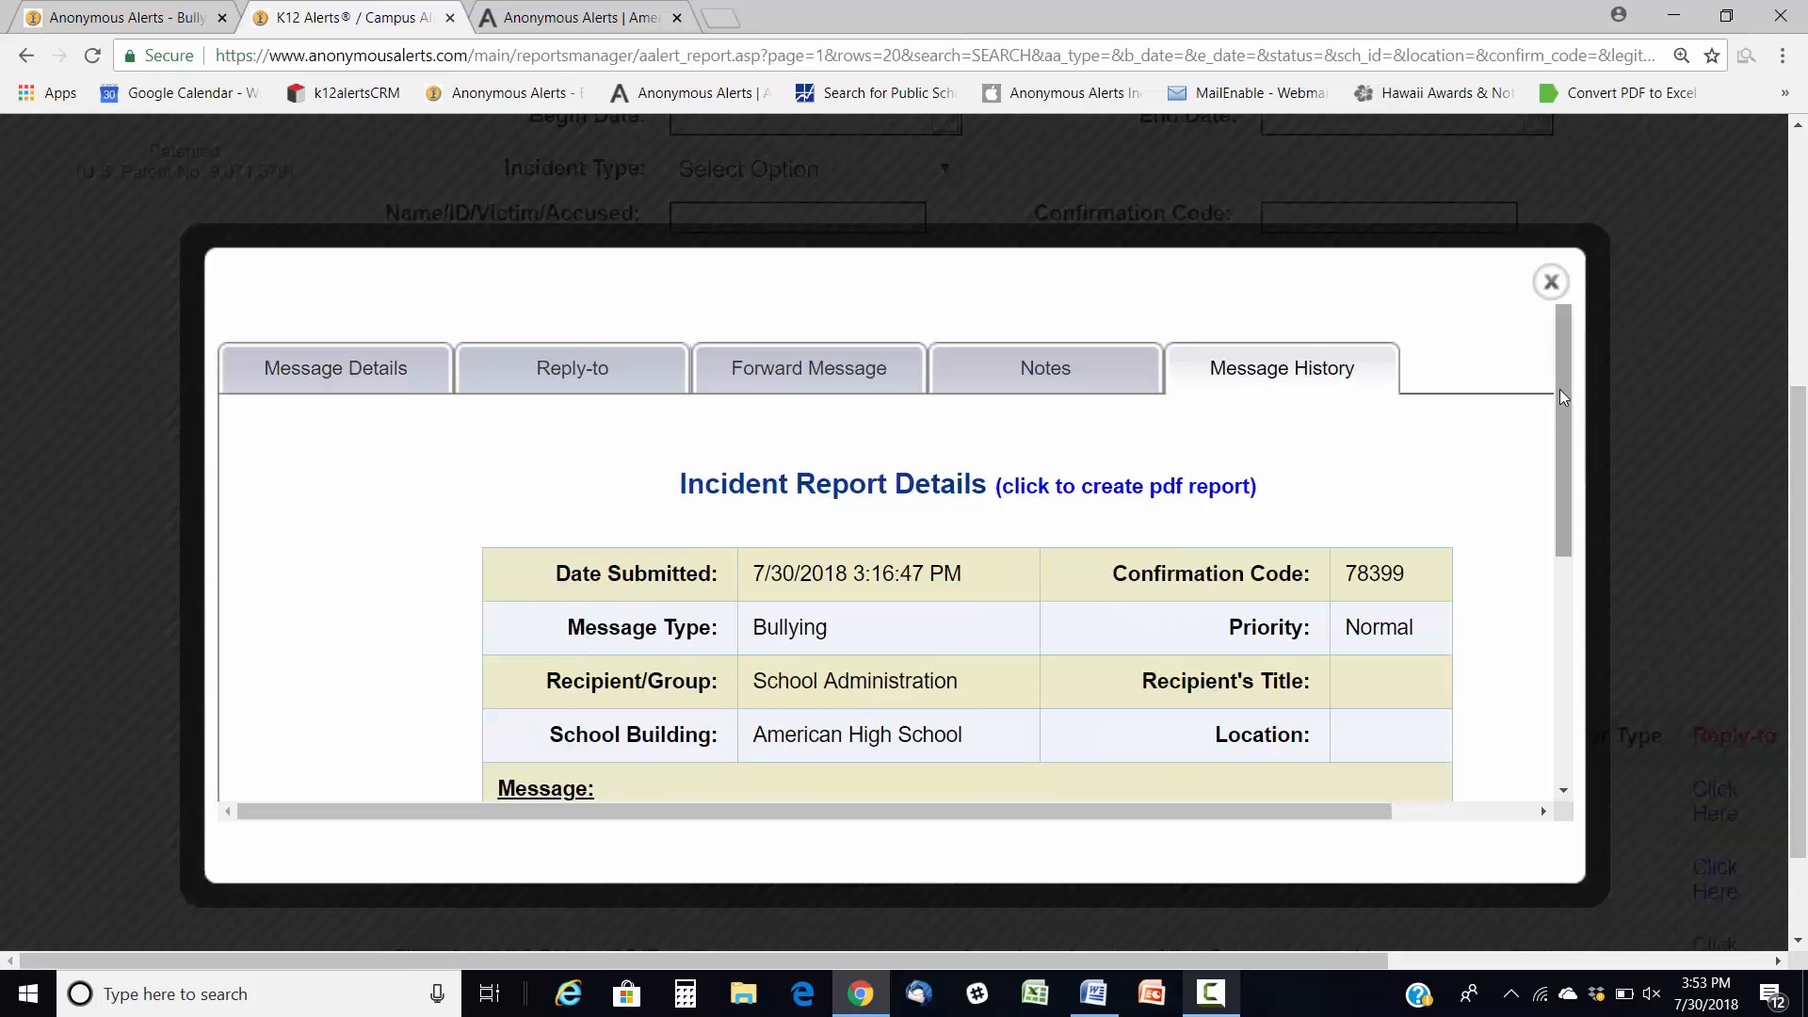
drag(1561, 406, 1567, 653)
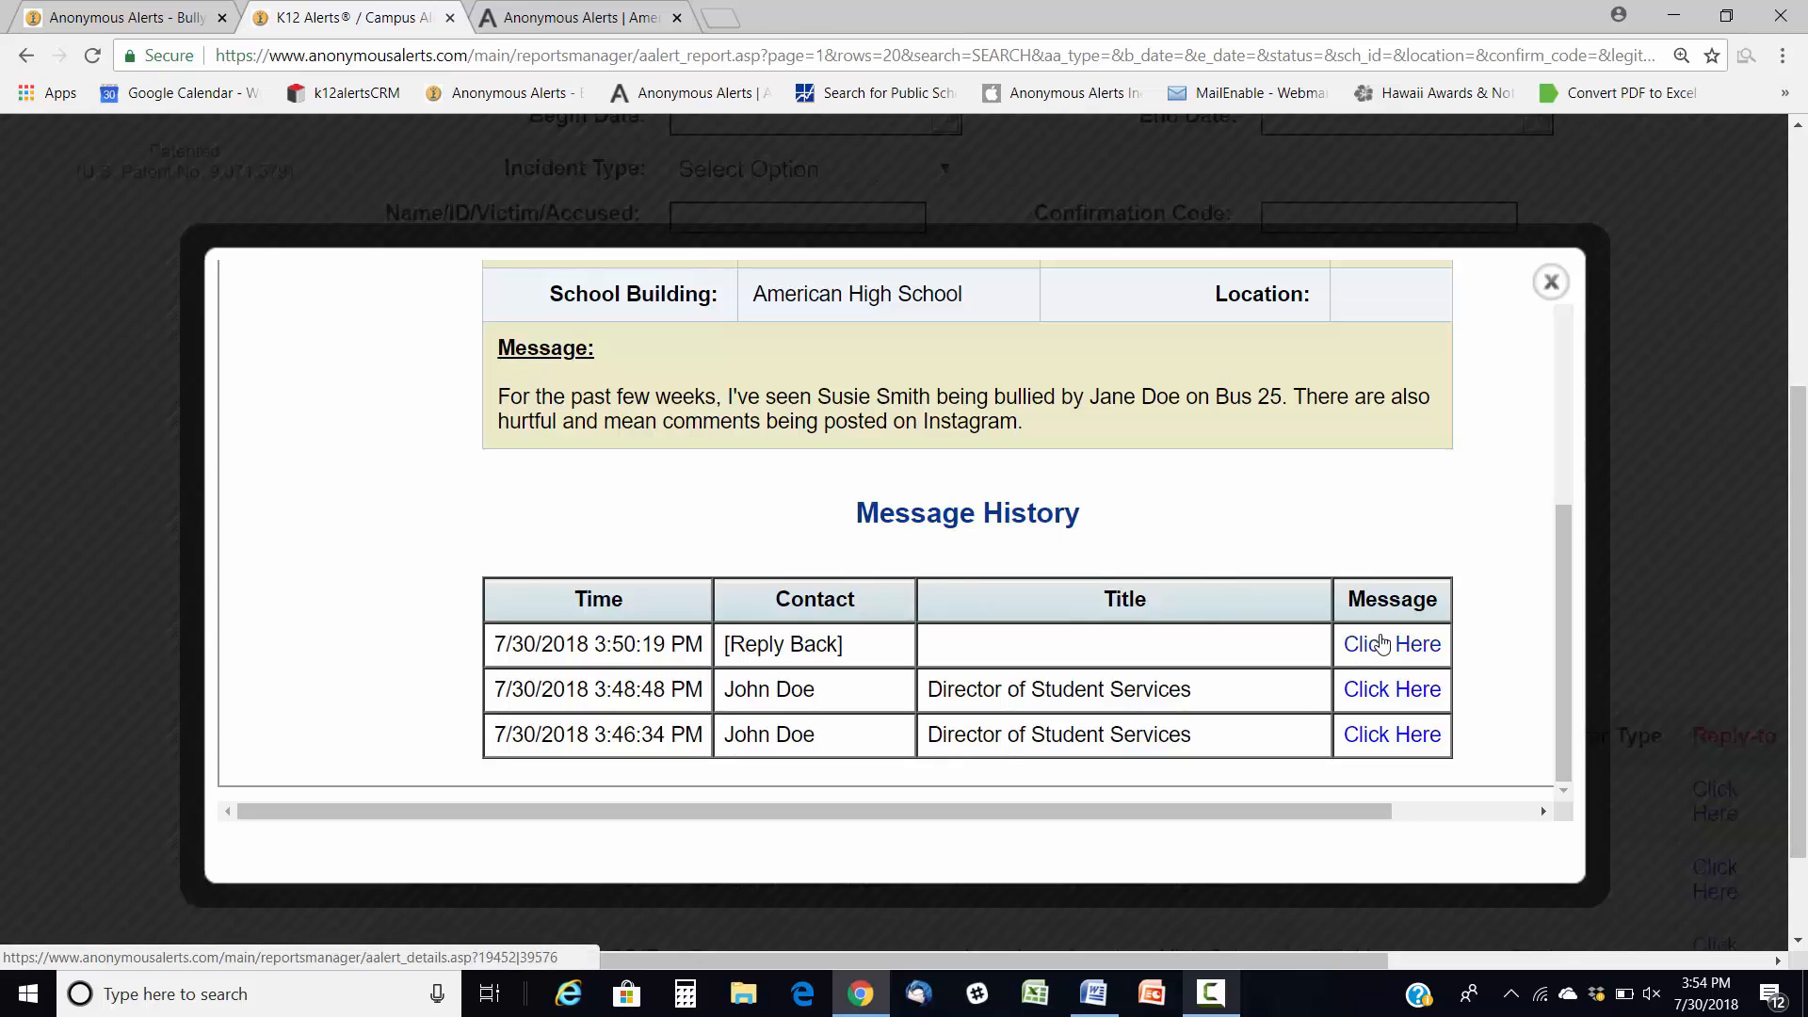
click(1380, 644)
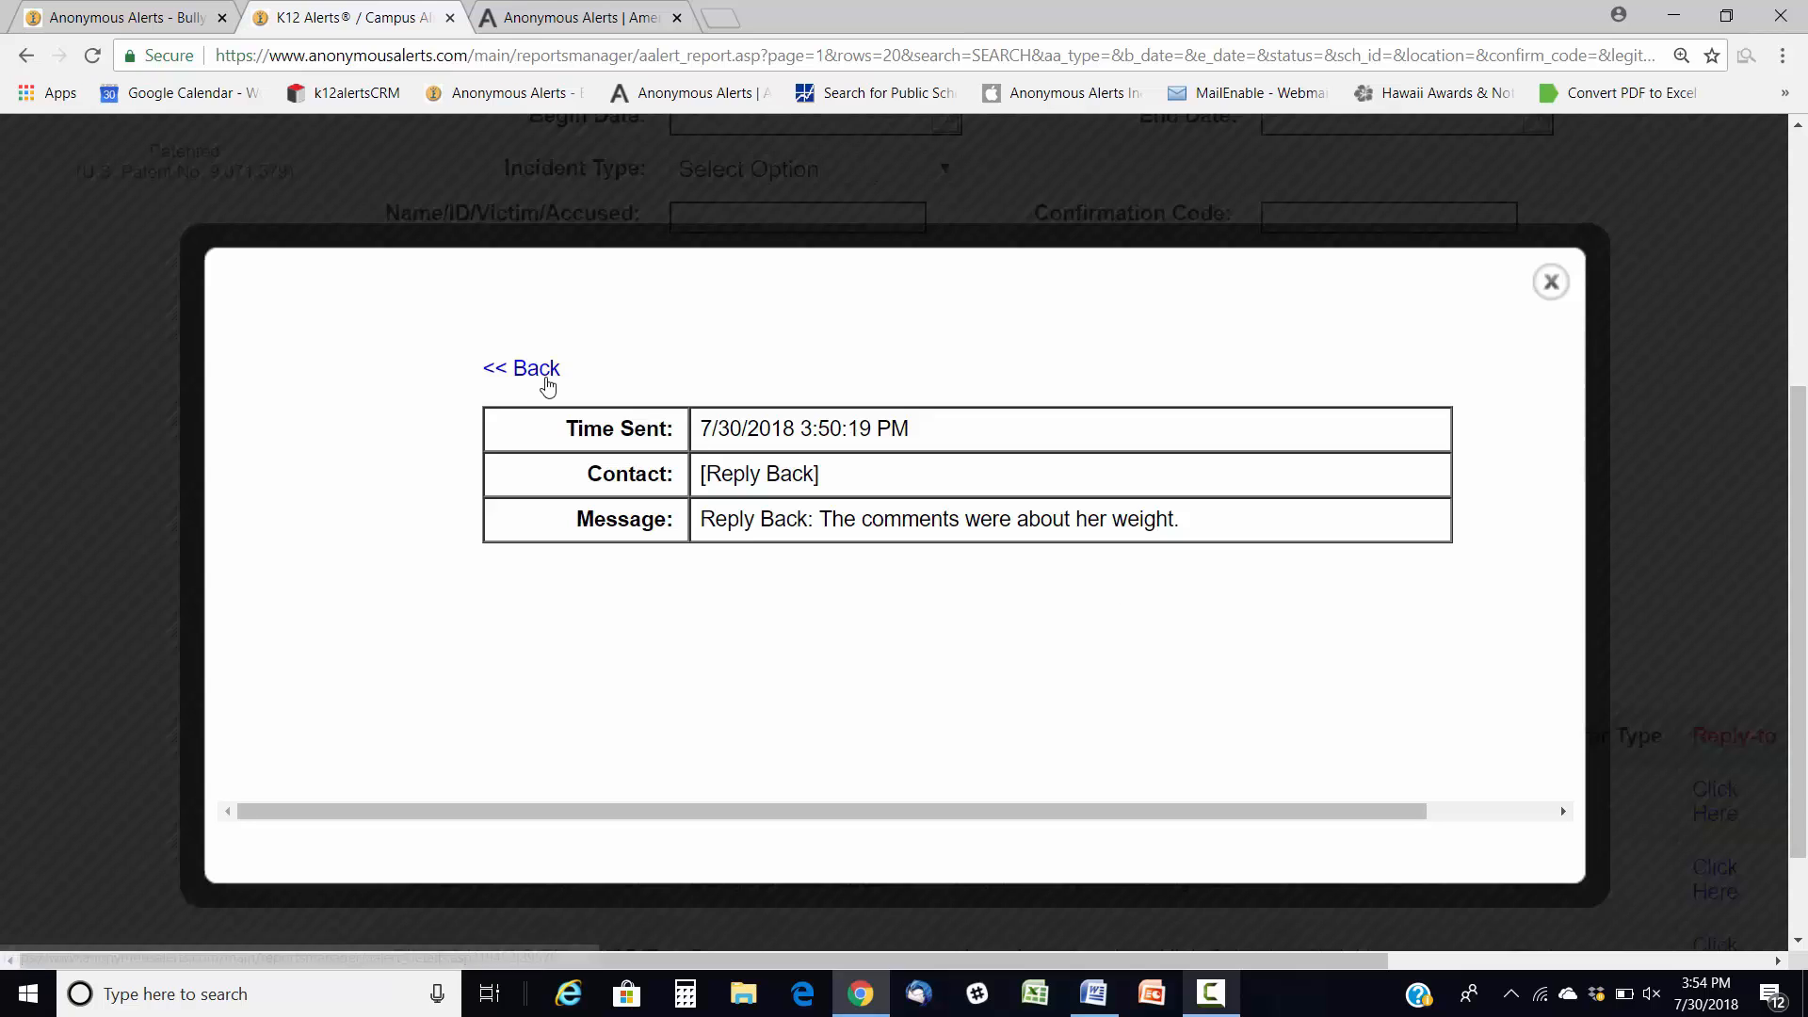
click(539, 369)
Set up forwarding of the Bullying report, choosing the first listed administrator as the 1st email recipient
click(855, 377)
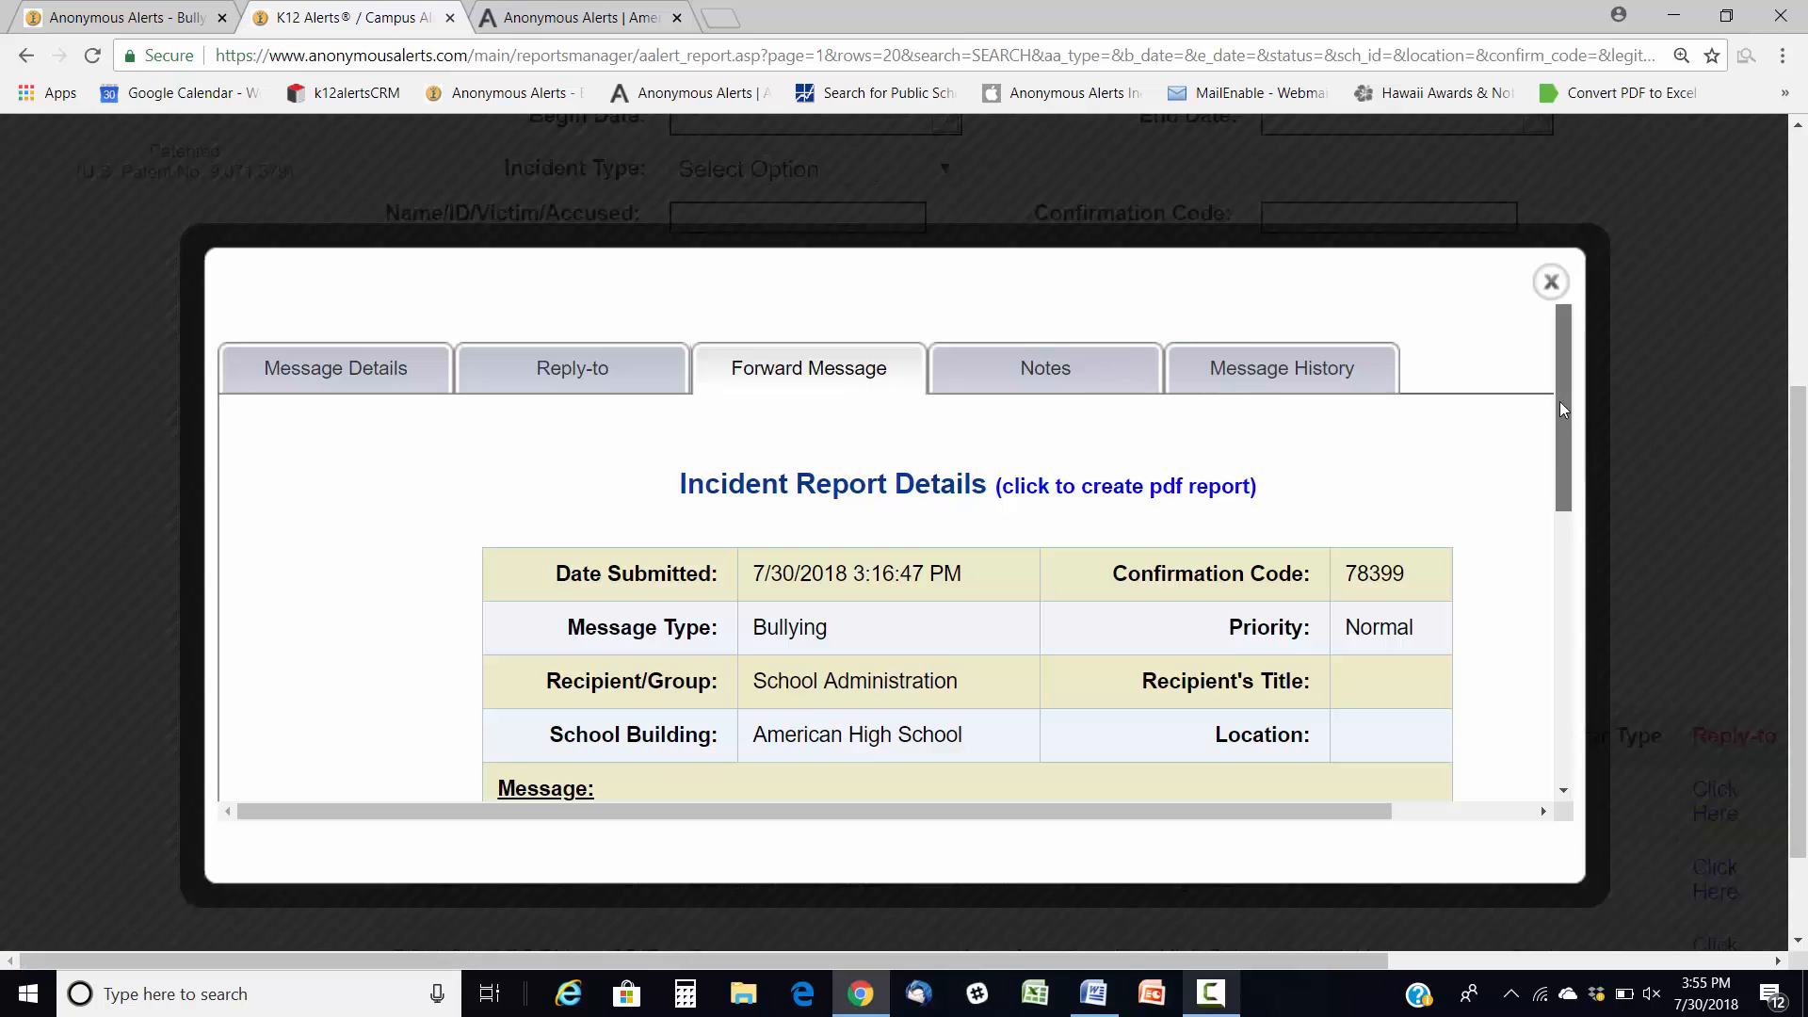
drag(1560, 409, 1549, 659)
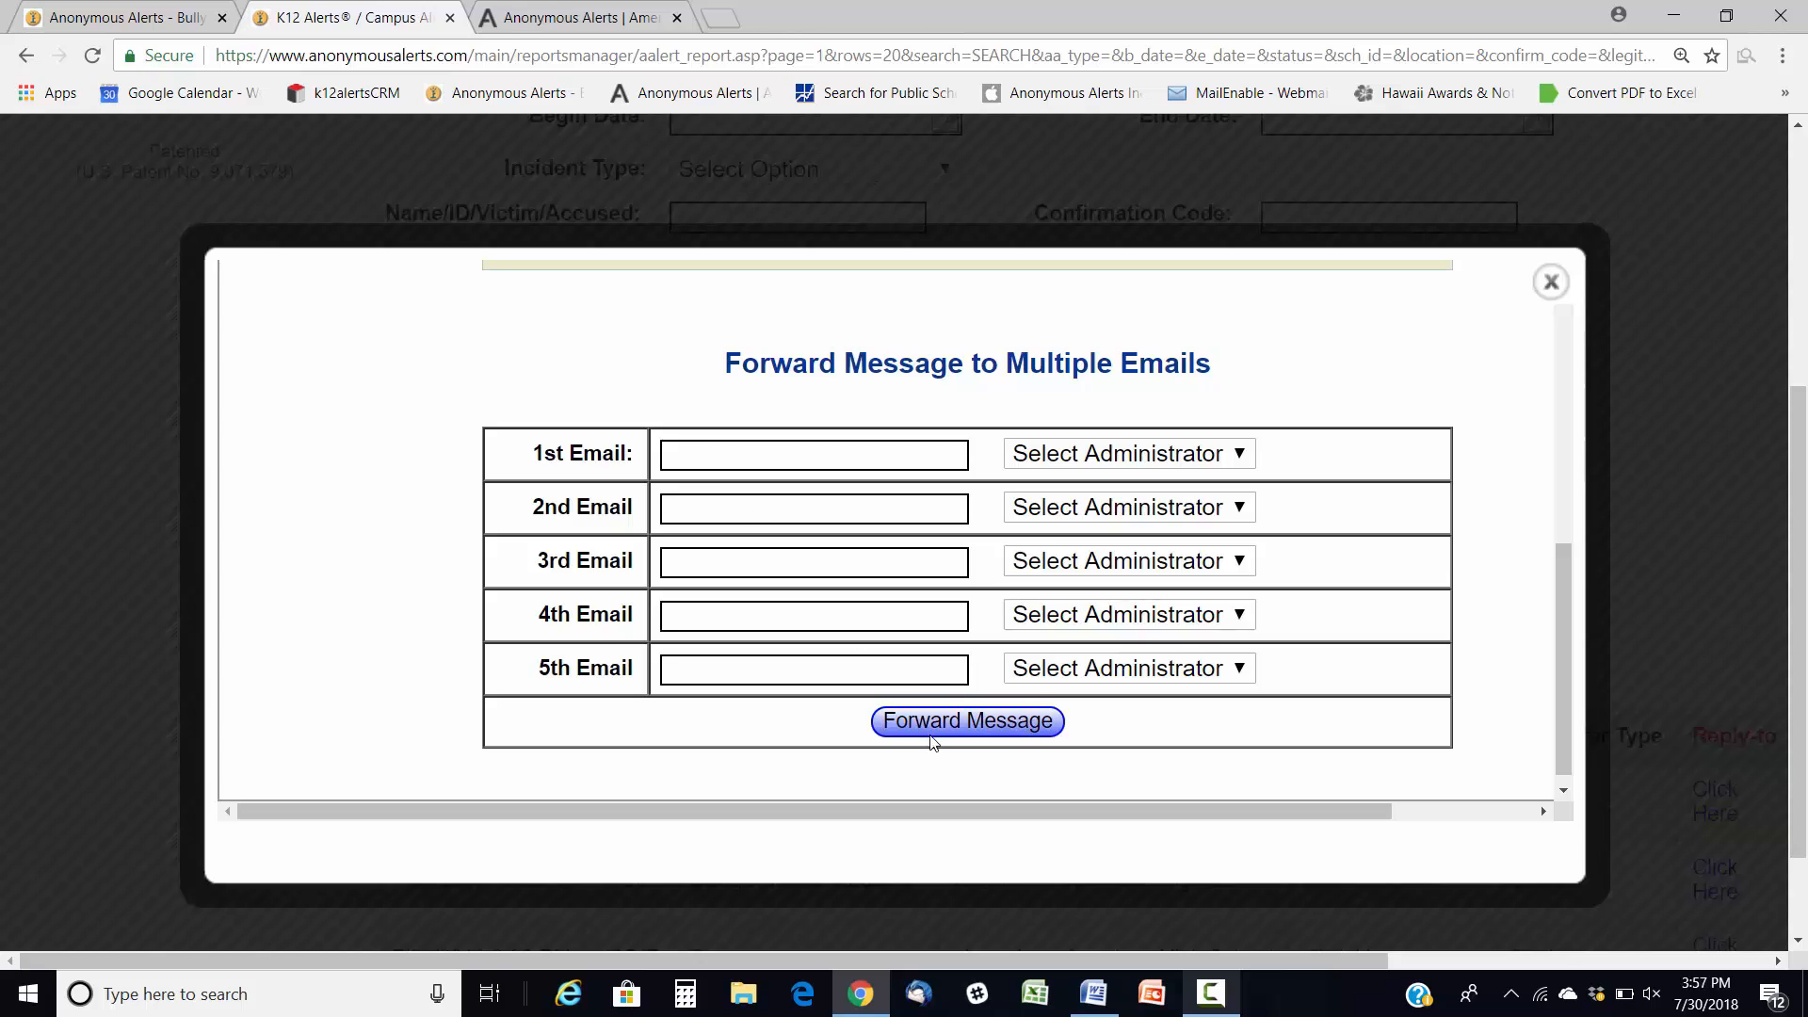
click(1203, 461)
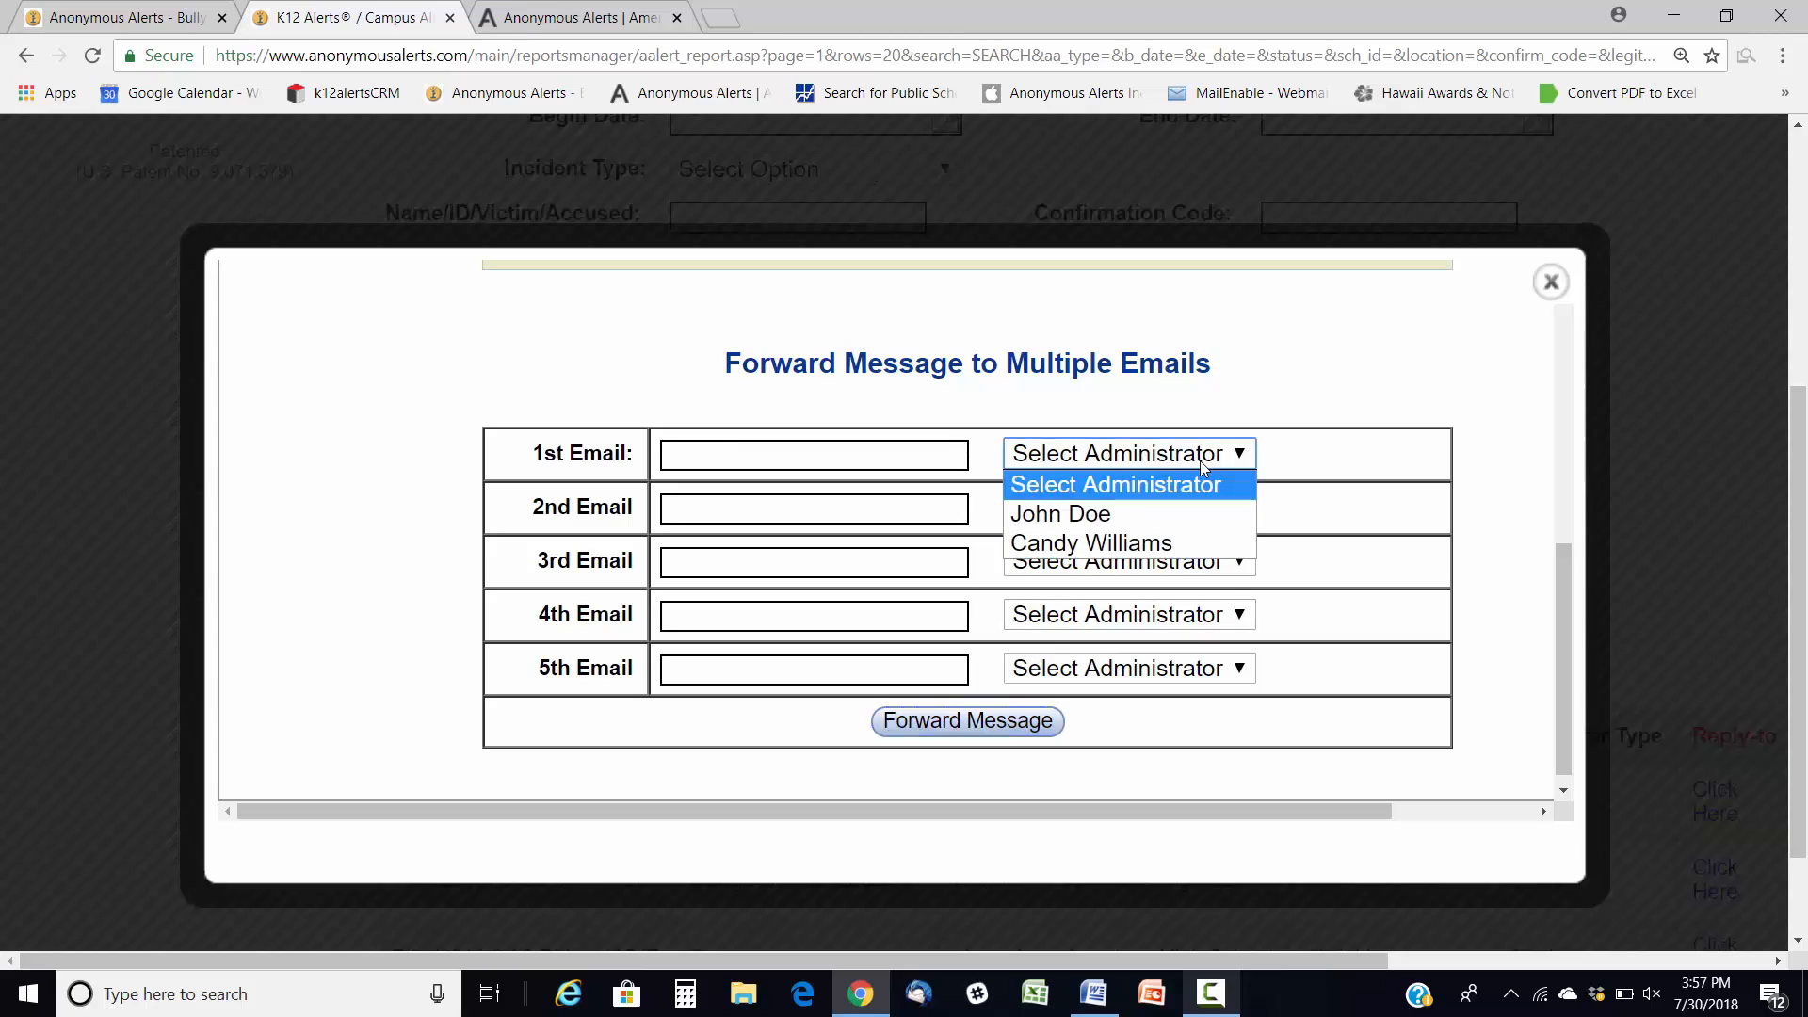
click(1142, 515)
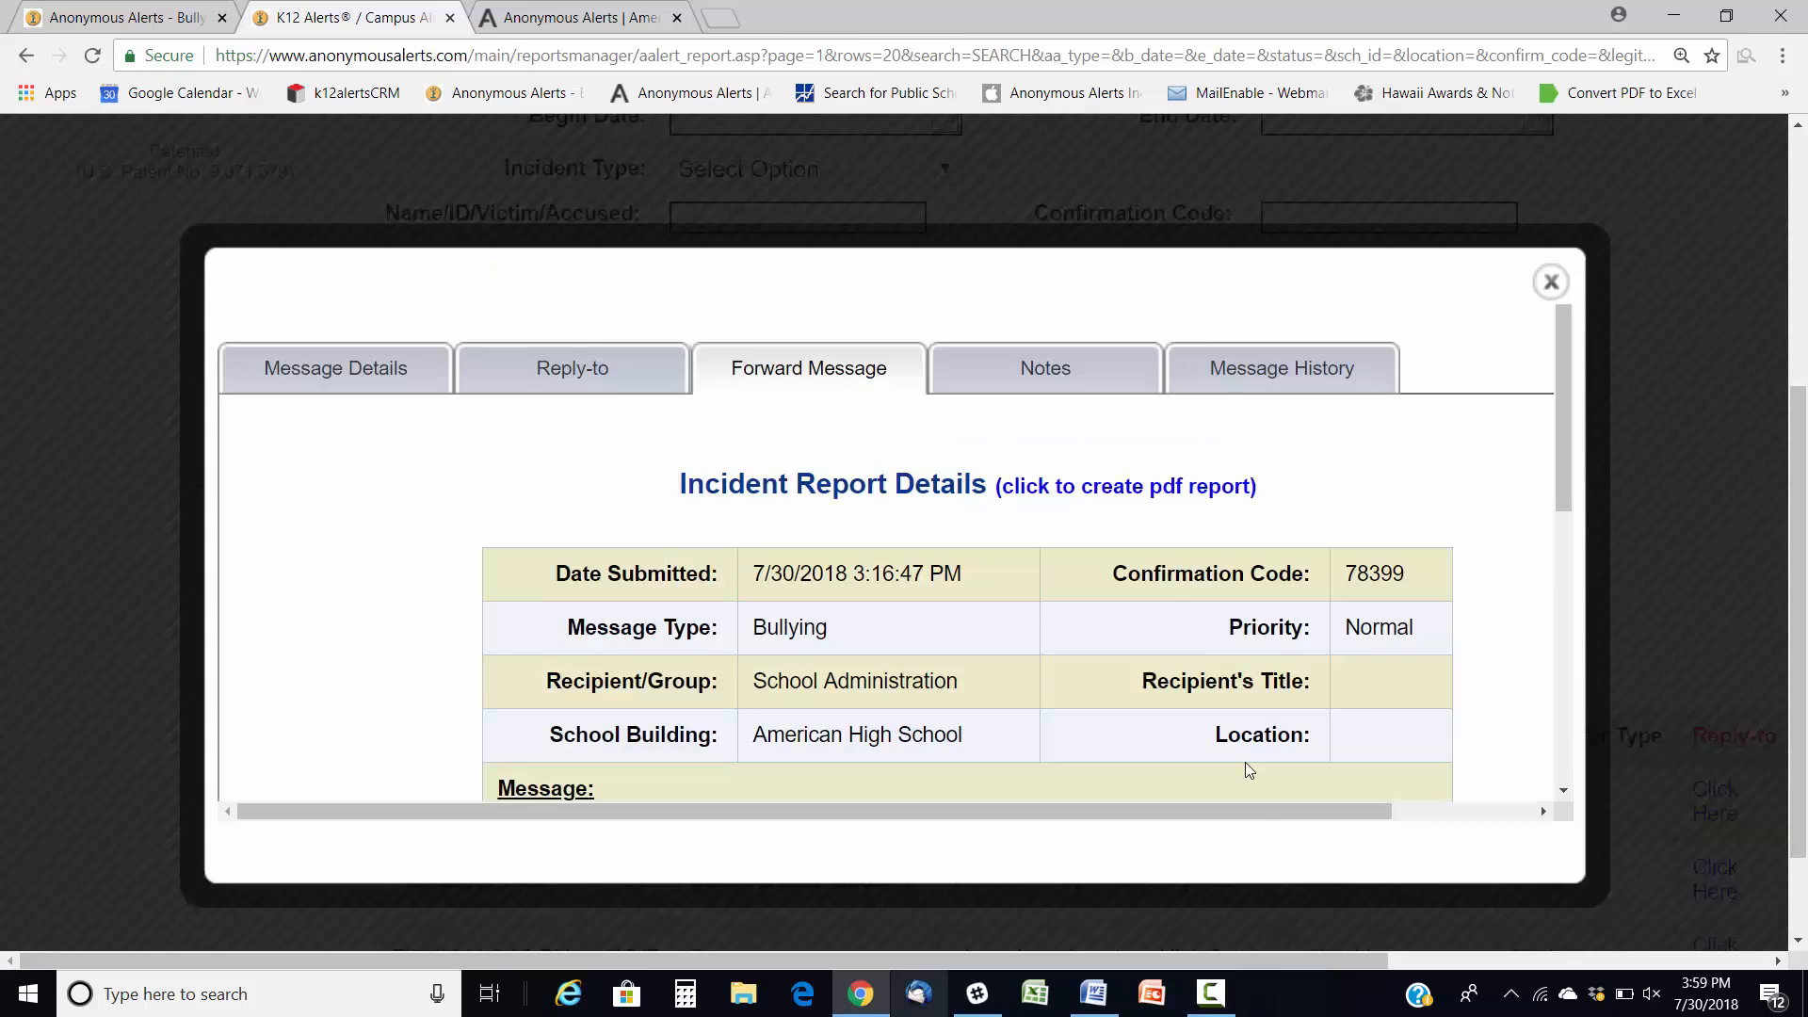
Create a PDF report of the Bullying incident's details
click(1053, 490)
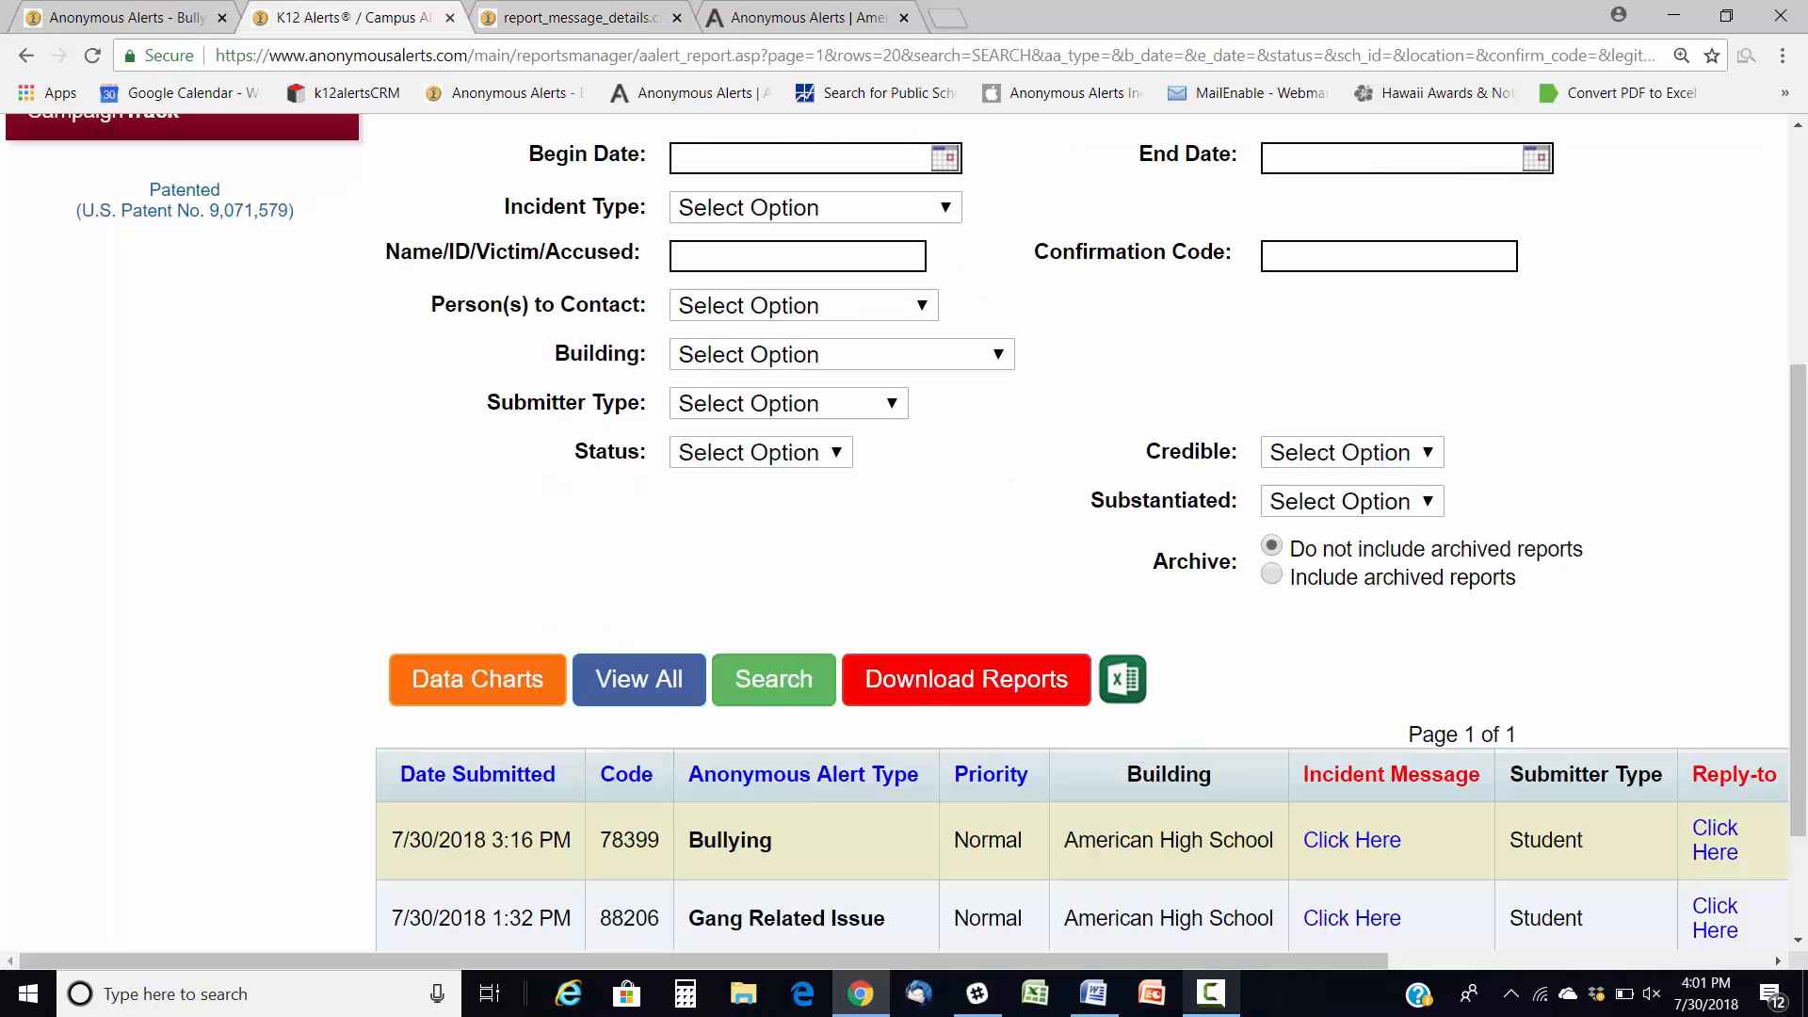
View the Pie Chart by Incidents data chart for all submitted reports, examine its incident types, and close it
click(488, 690)
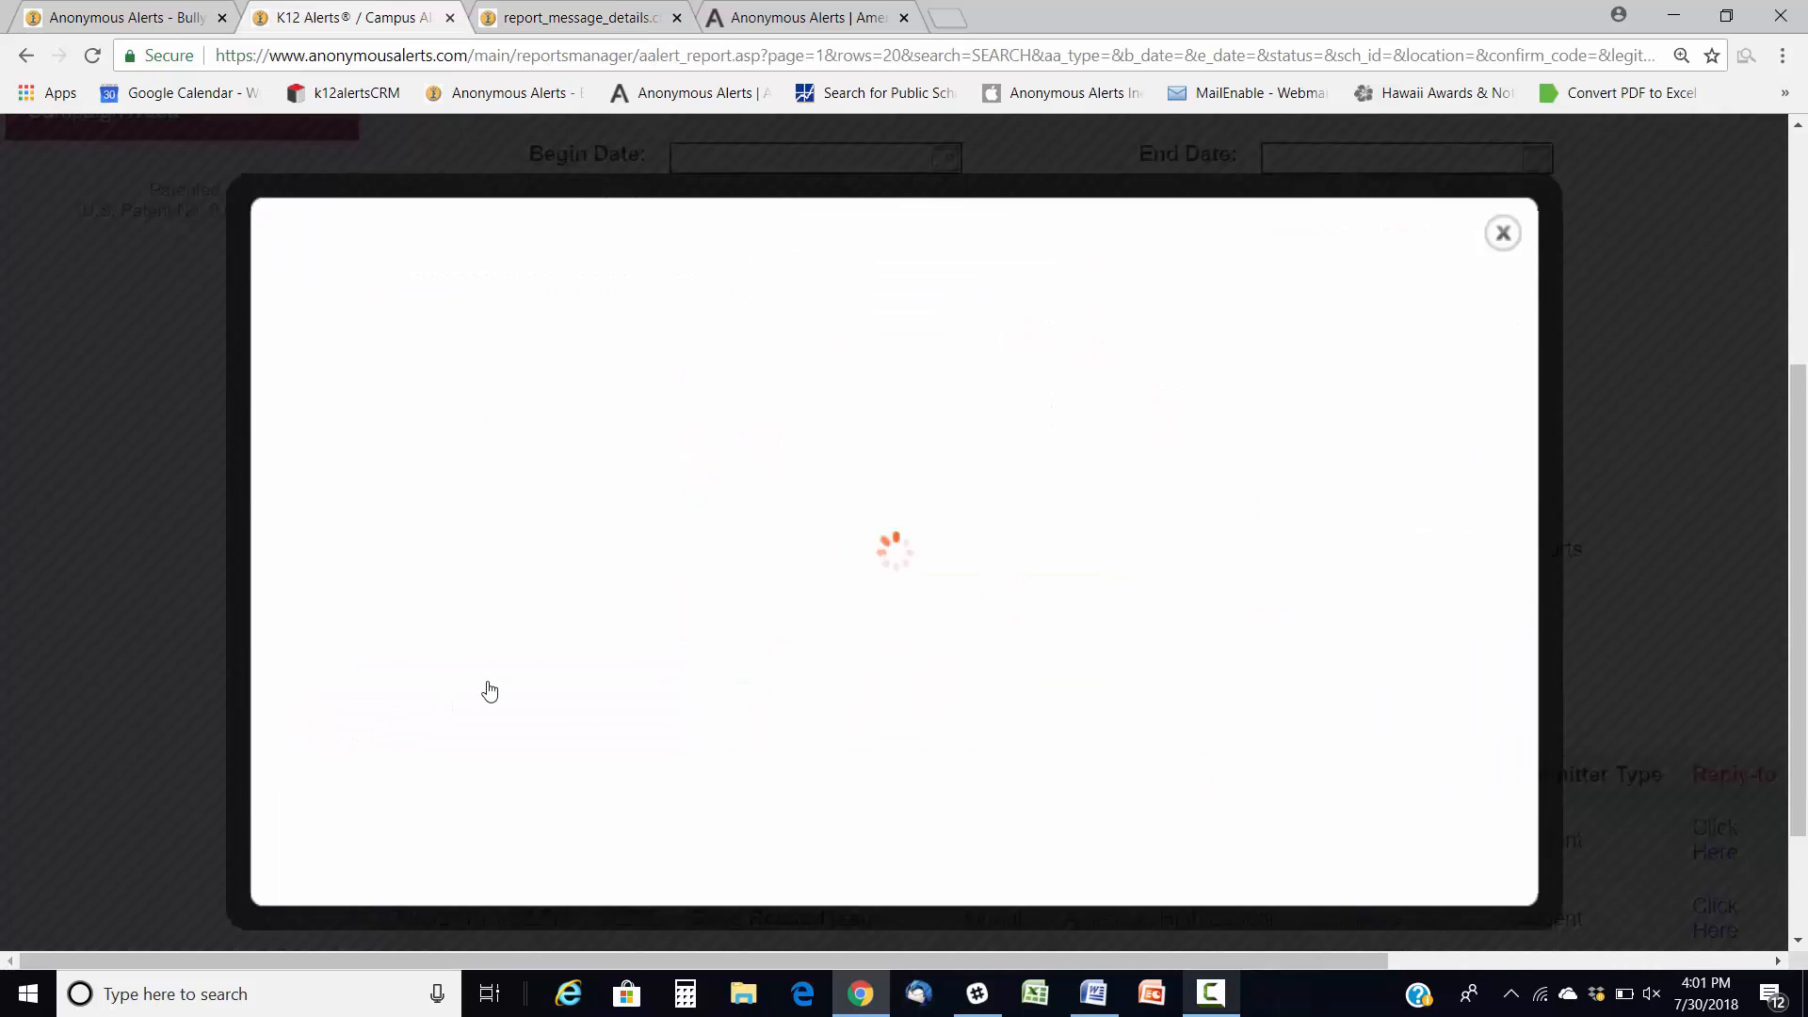
click(1004, 322)
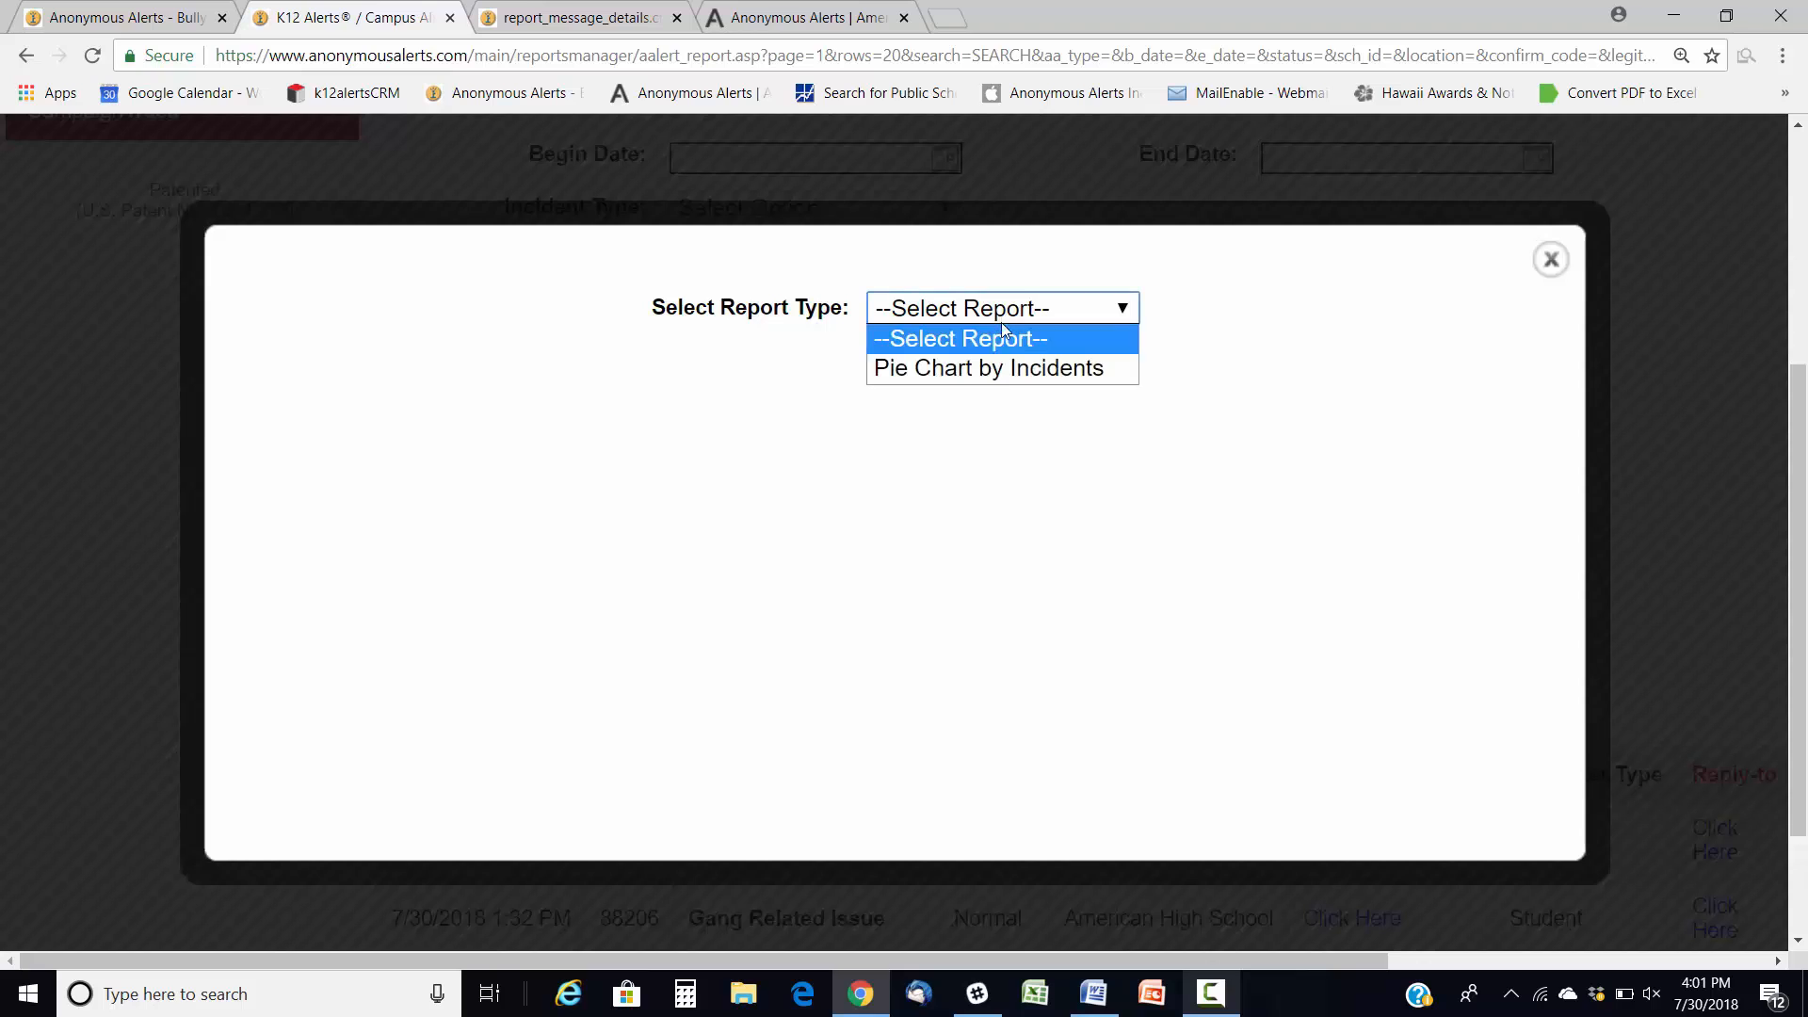
click(998, 369)
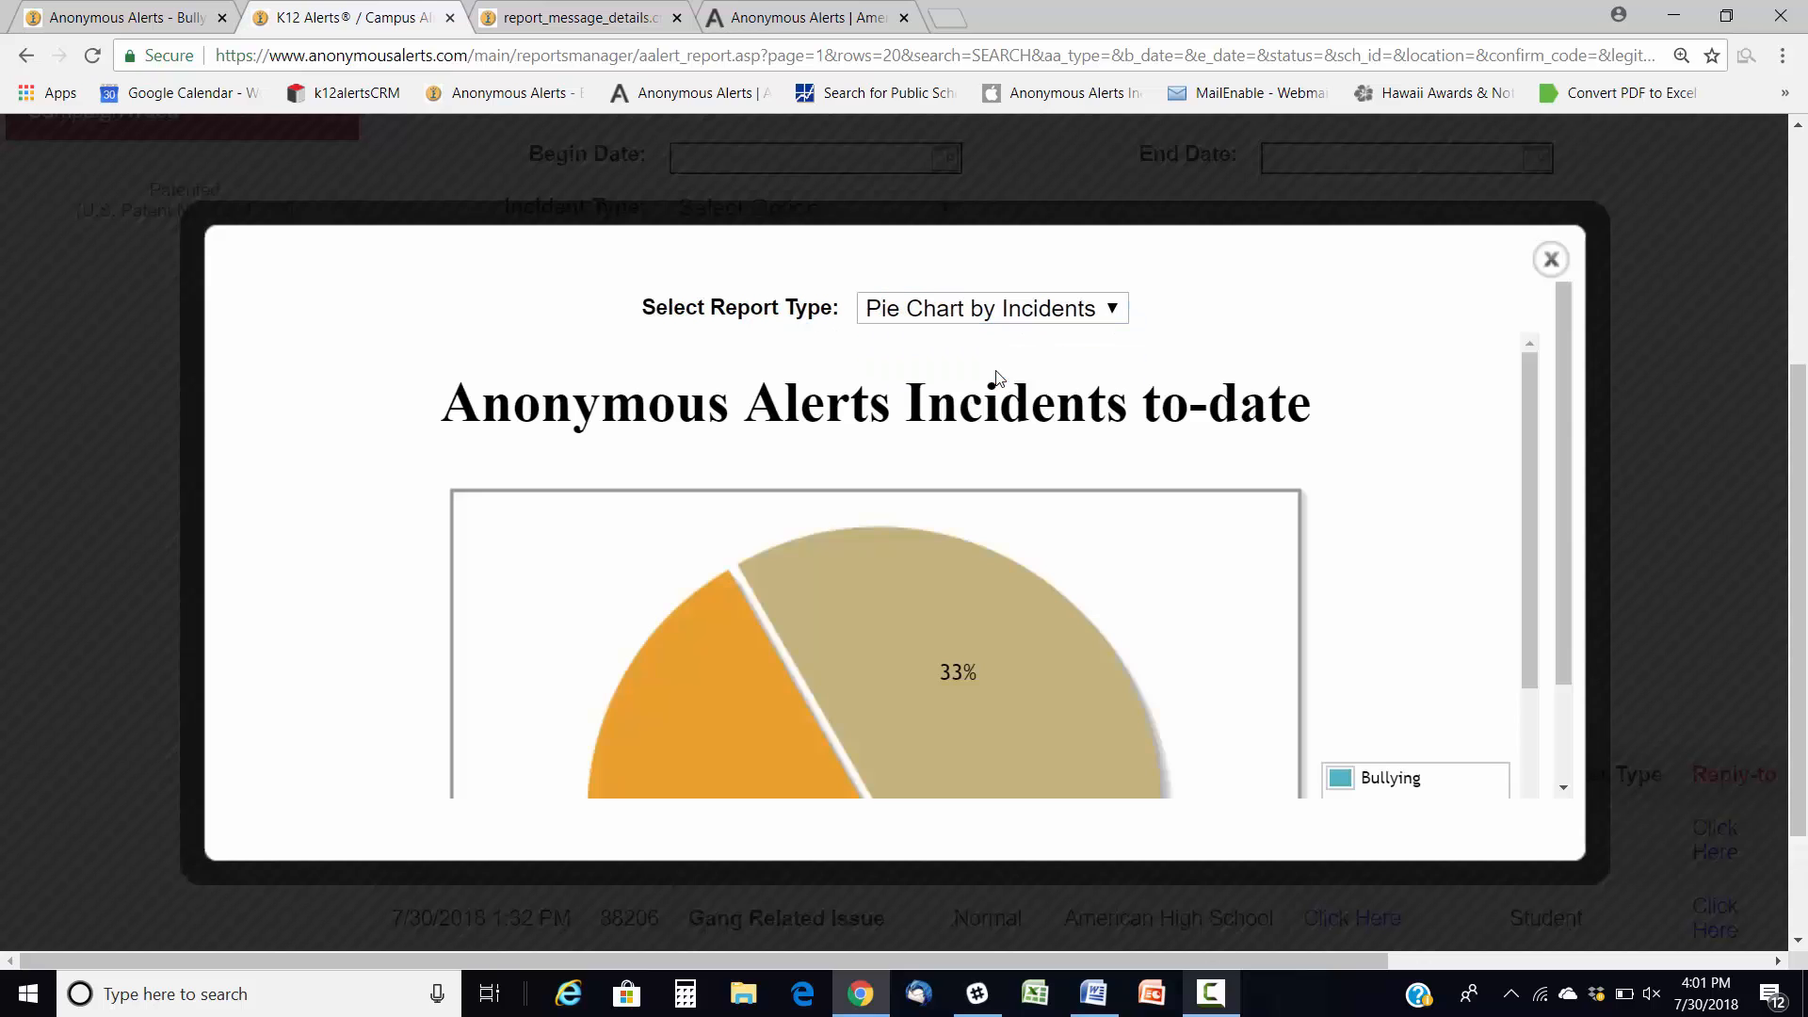
scroll(1568, 418, down, 3)
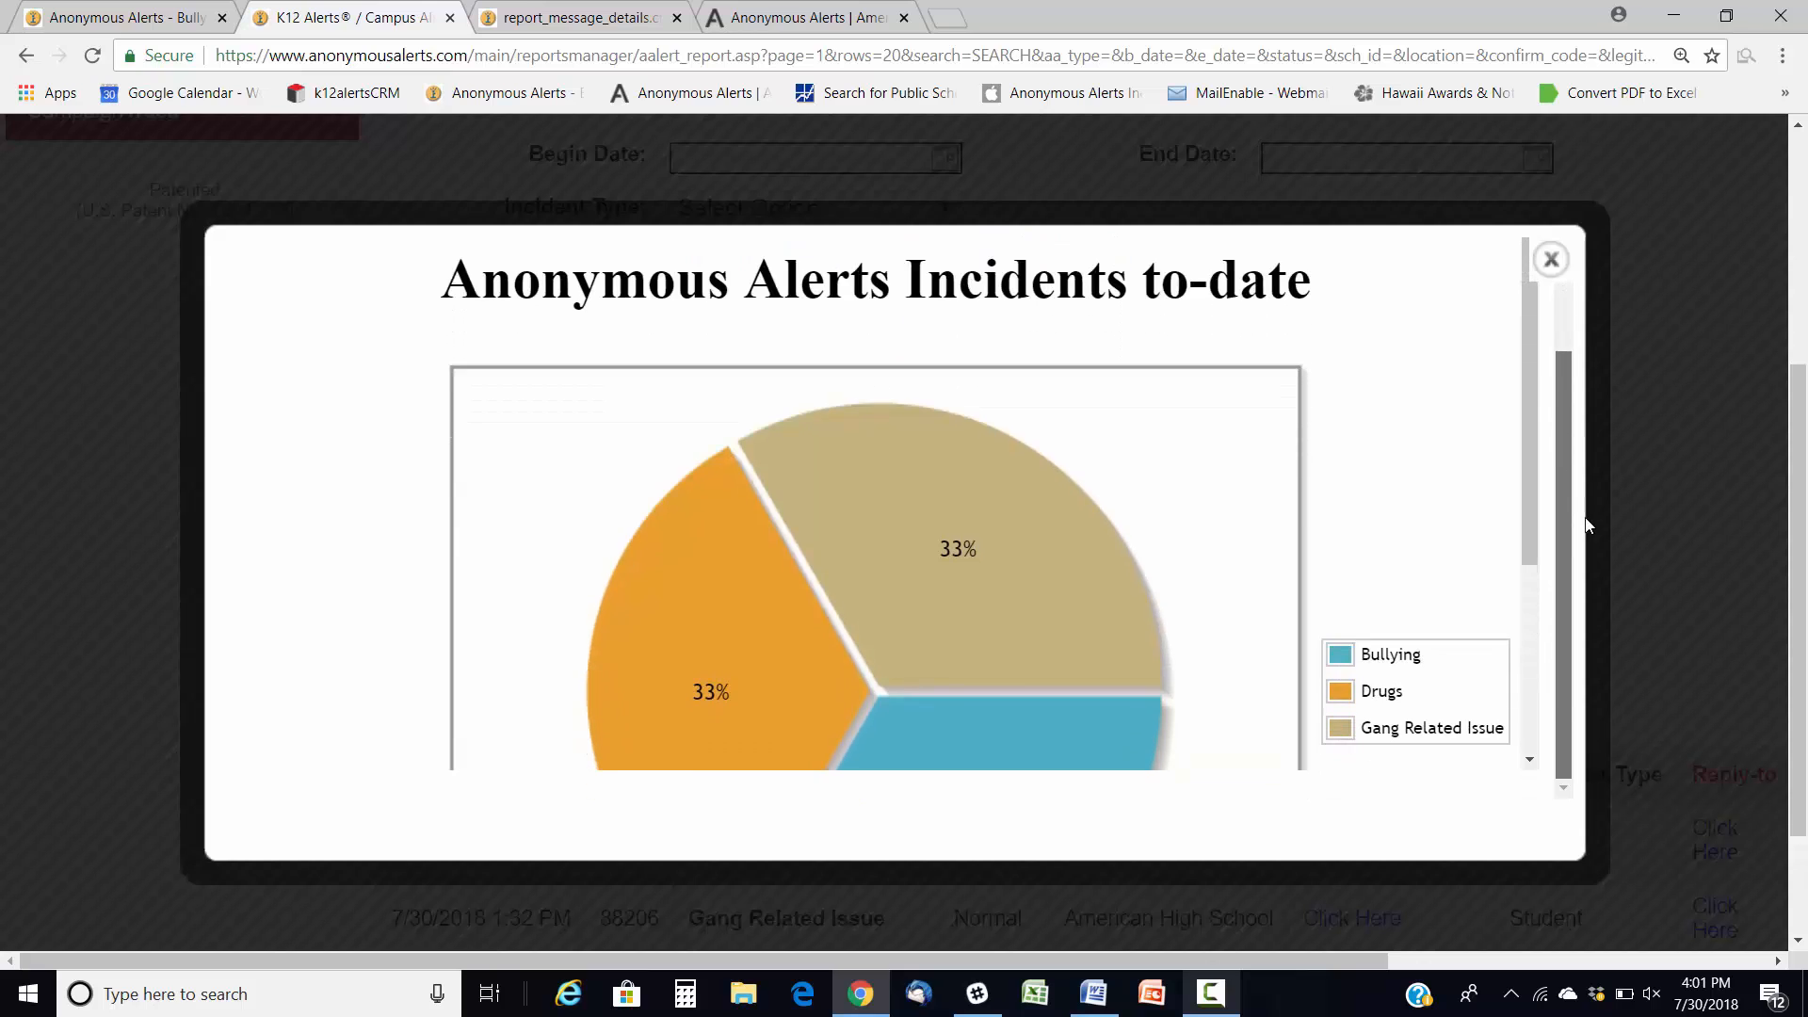
scroll(1537, 468, down, 2)
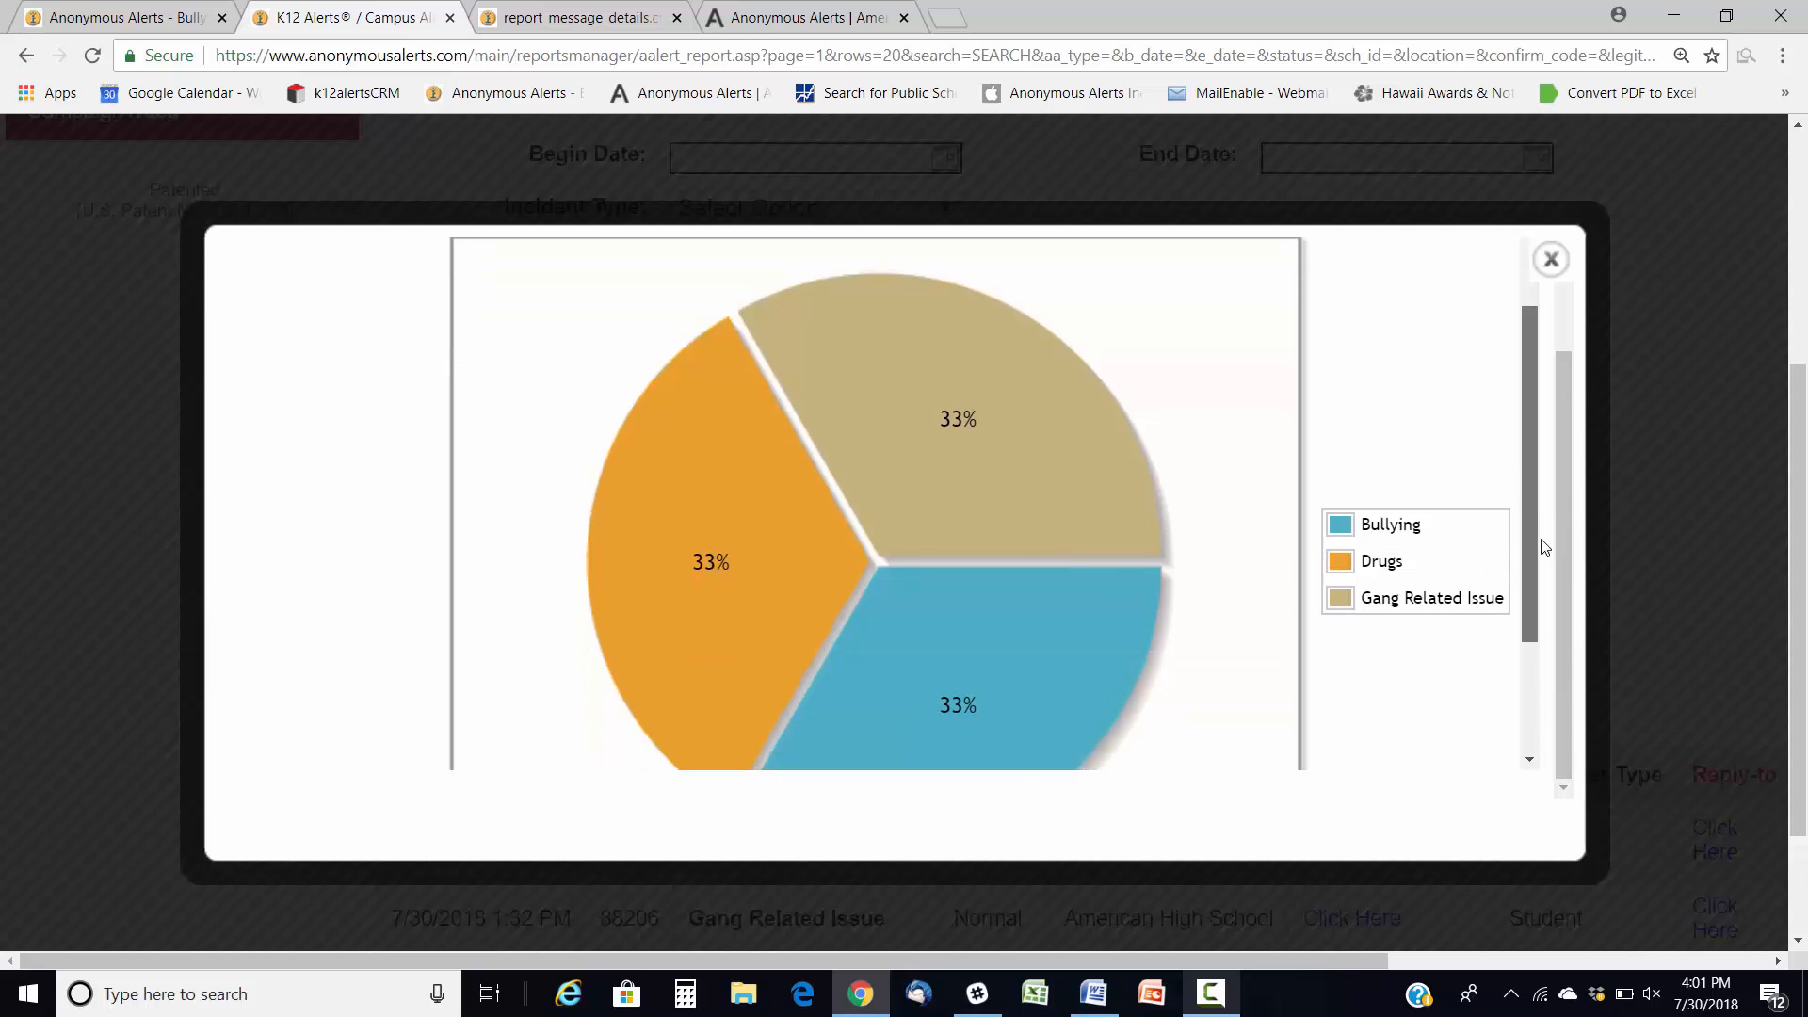
key(Escape)
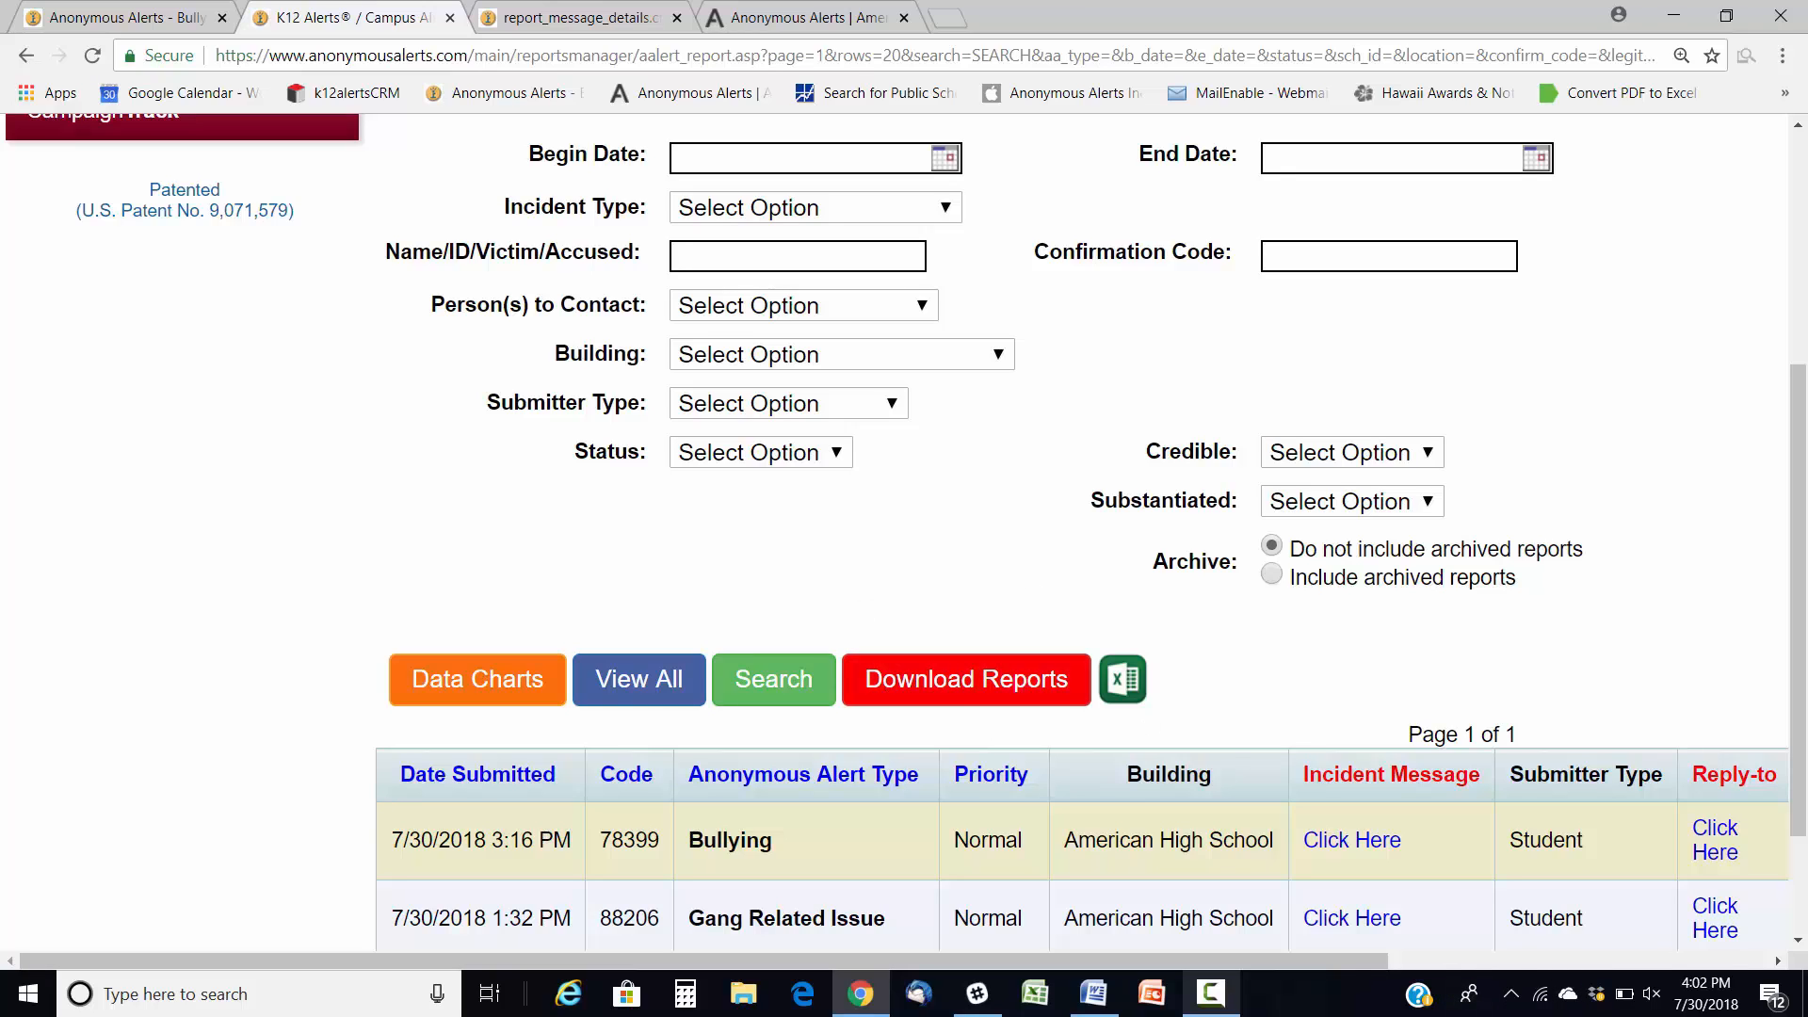
Open the Help page with the downloadable guides and training videos
scroll(1293, 961, up, 4)
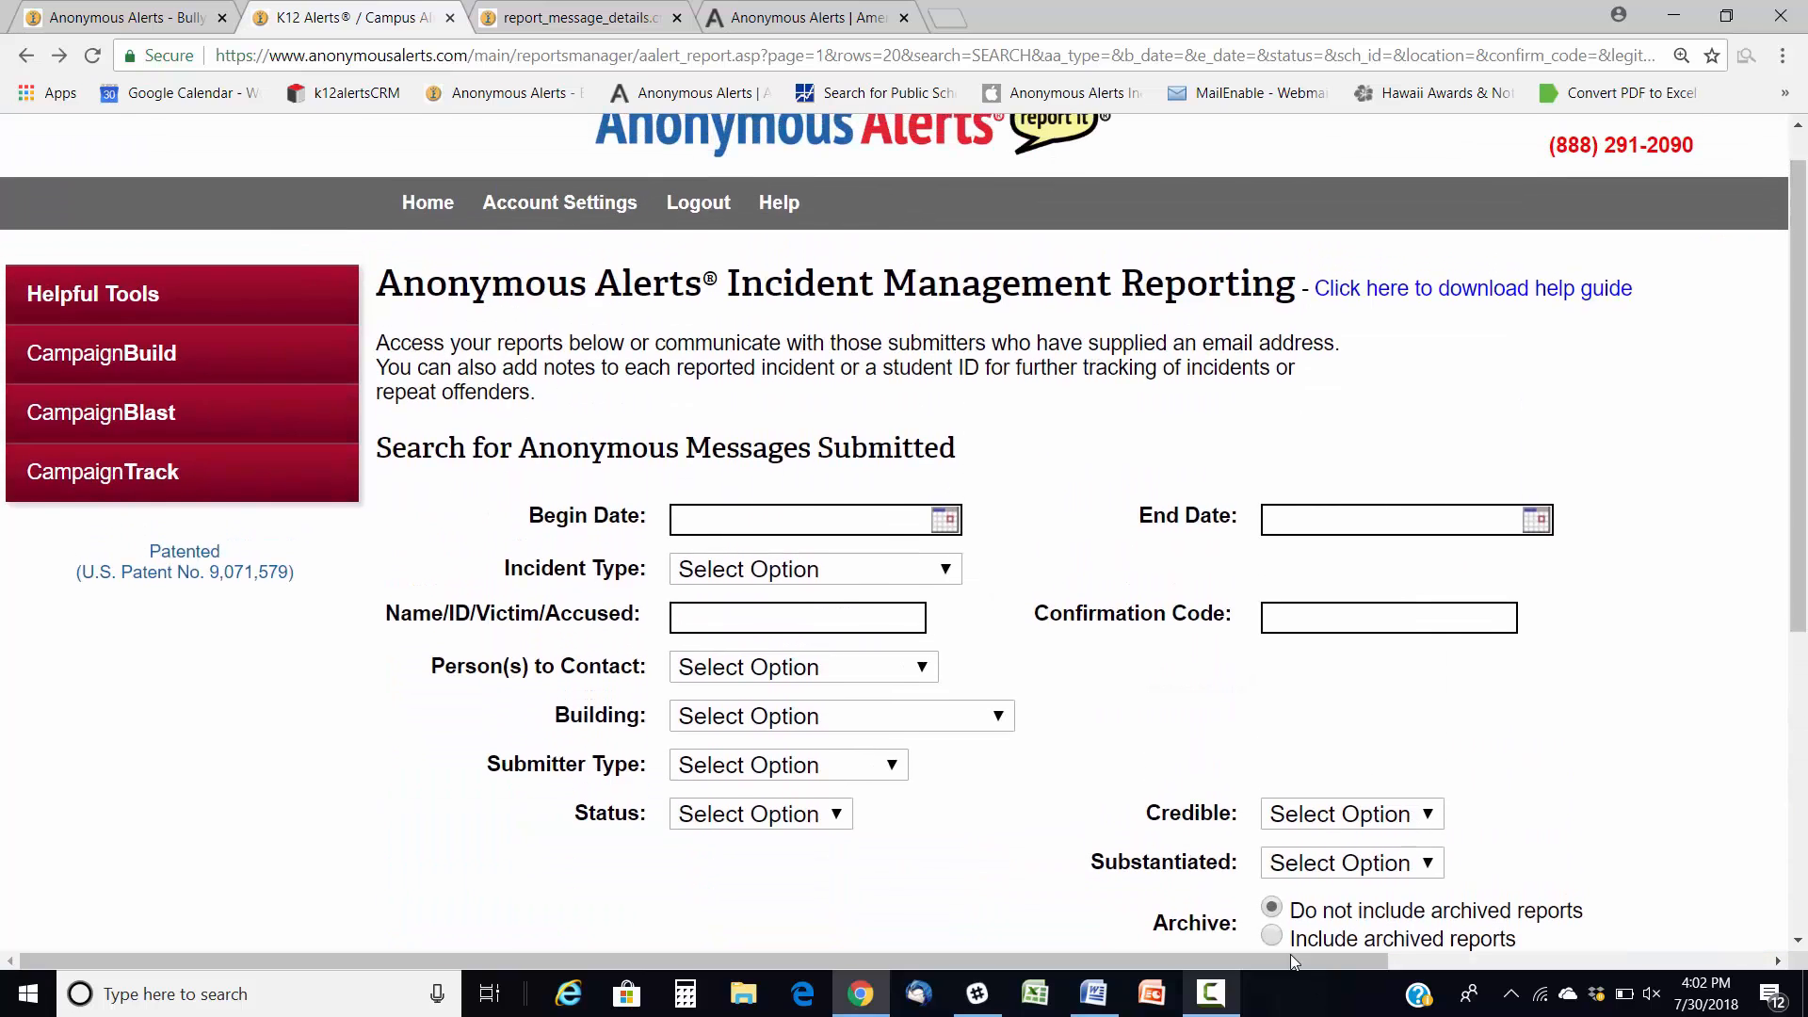
click(781, 209)
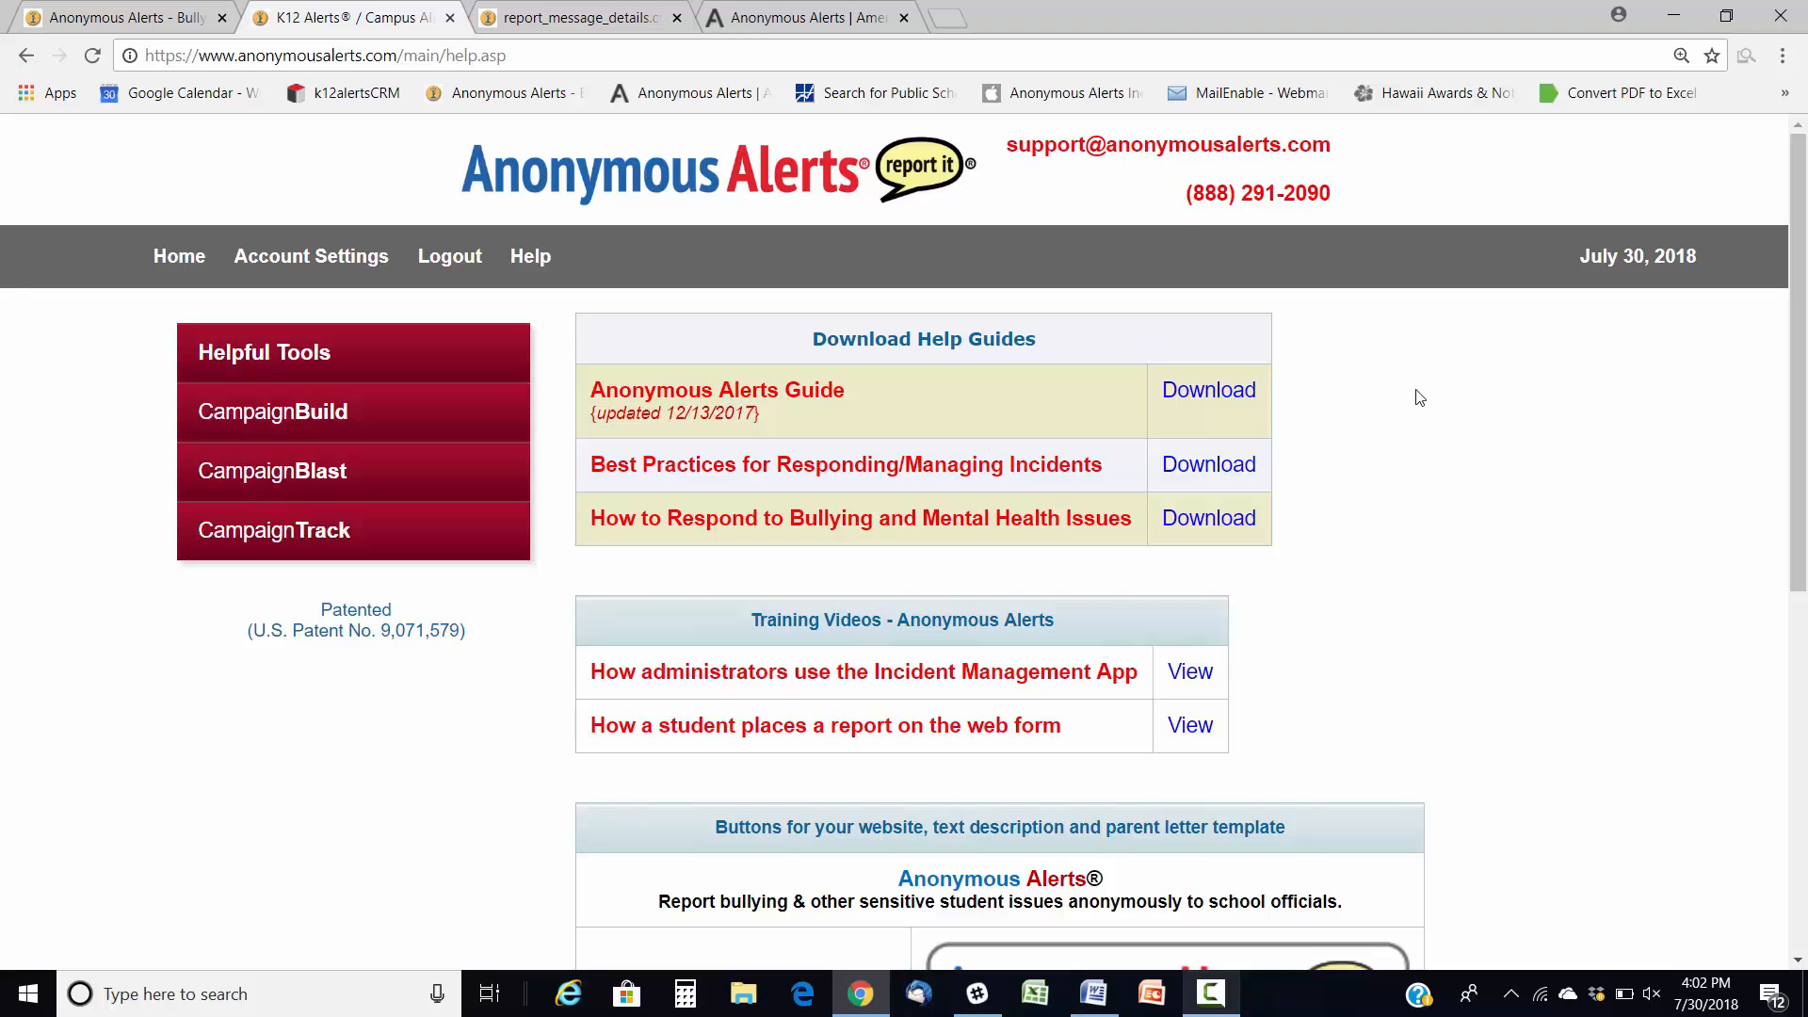